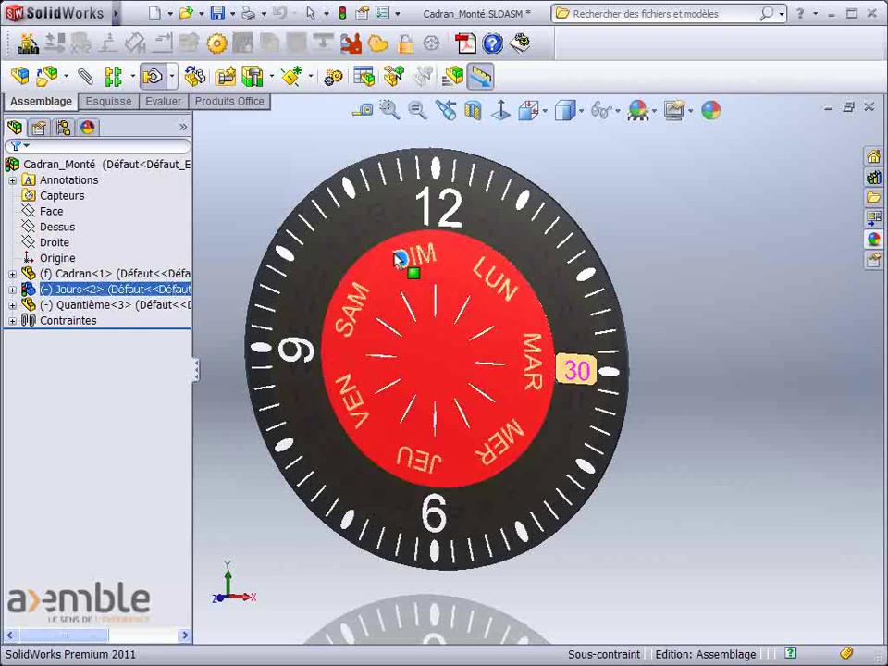
- Rotate the Jours disc to show LUN and the Quantième disc to show 26 in the dial windows
left_click(700, 304)
right_click_drag(566, 370, 562, 428)
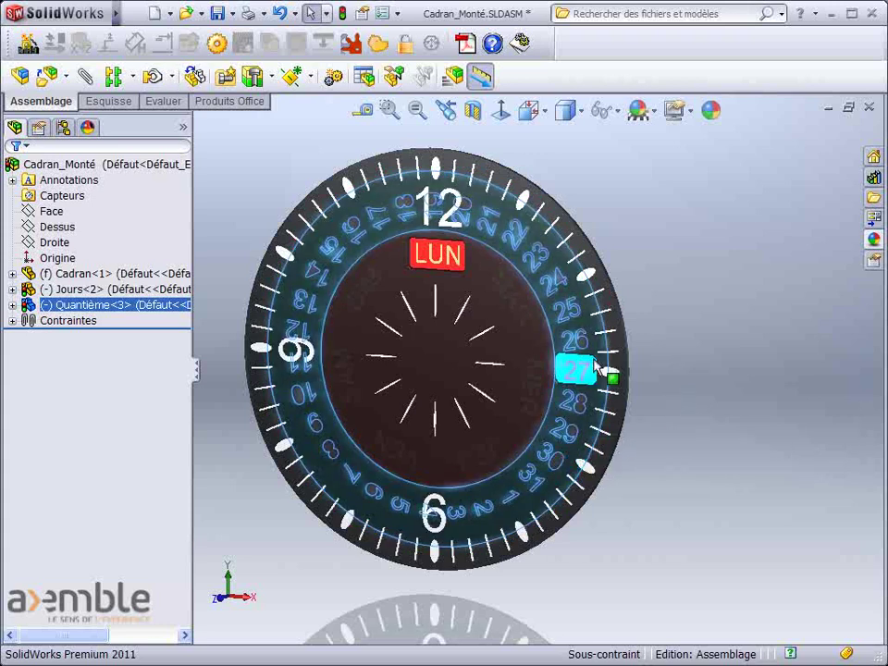
right_click_drag(562, 362, 566, 398)
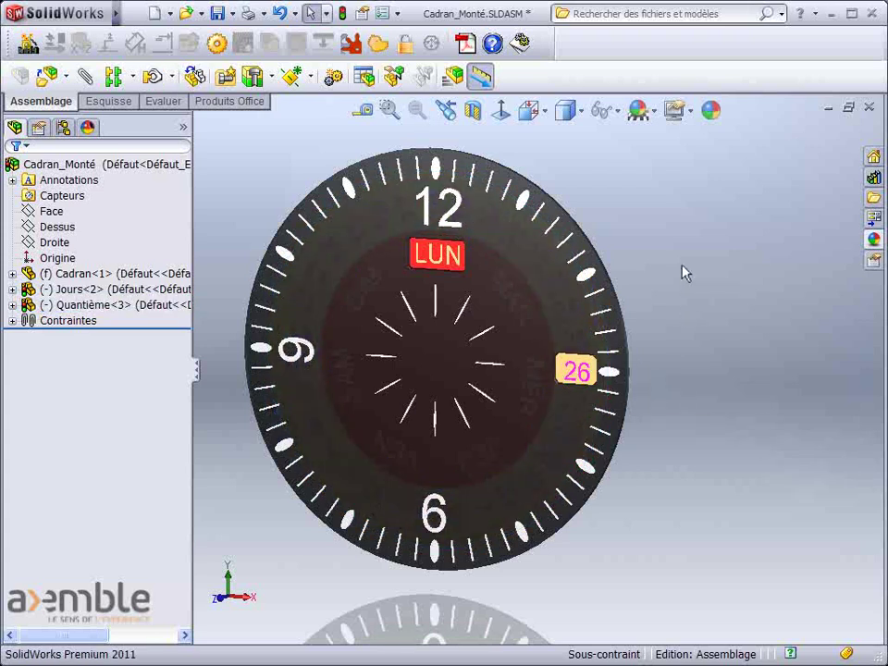
- View the open Quantième, Jours and Cadran parts one after another
key("ctrl+Tab")
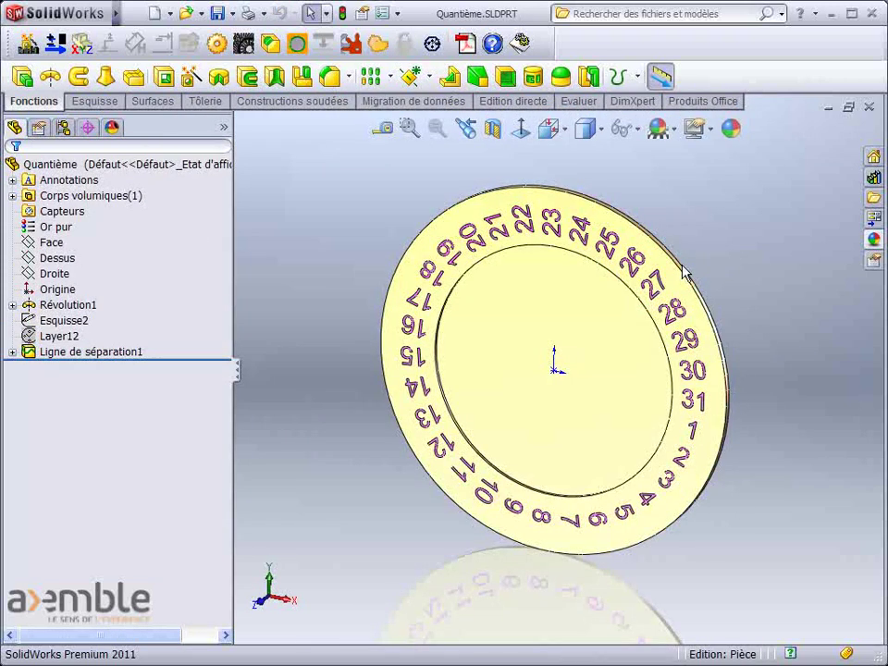
key("ctrl+Tab")
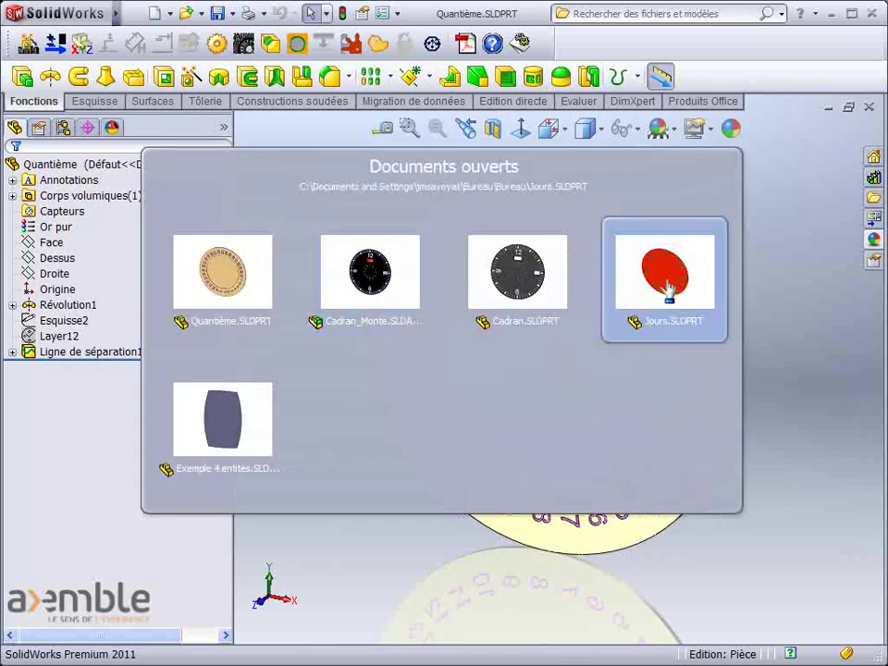
left_click(666, 289)
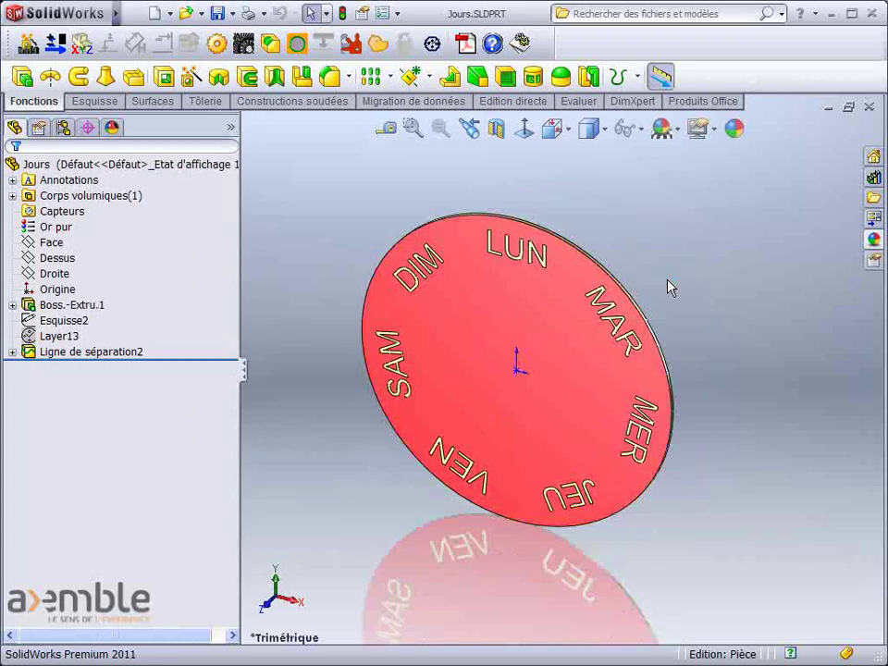
key("ctrl+Tab")
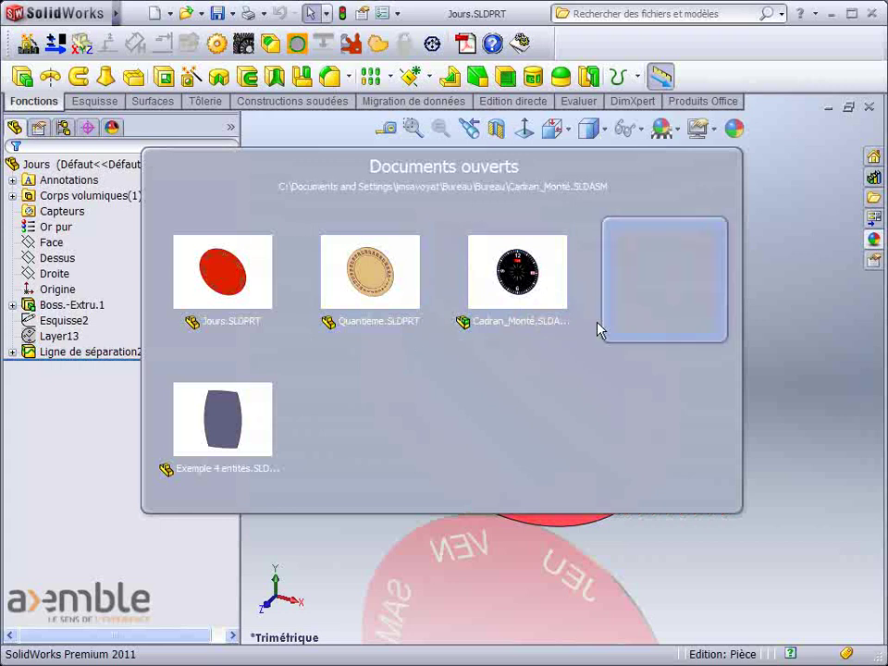
left_click(673, 315)
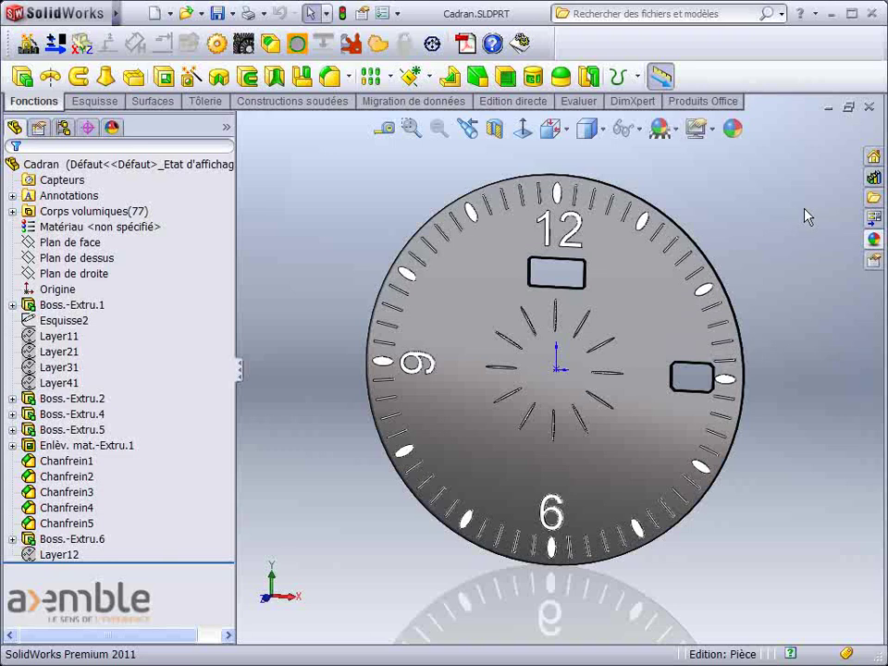
- Start the Cadran horloger tool in the Exemple 4 entités part, with the plate's front face as the reference plane
key("ctrl+Tab")
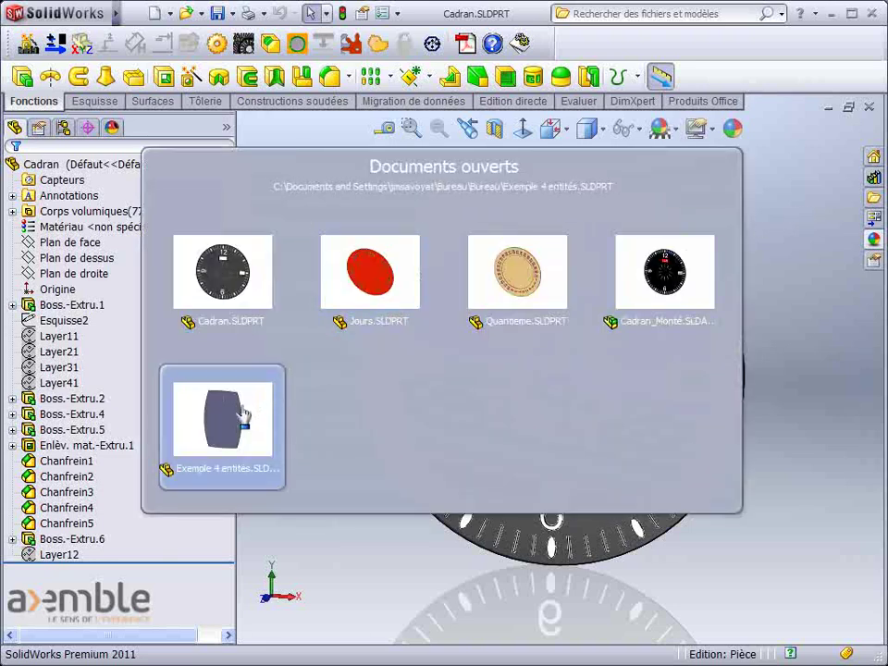
left_click(237, 442)
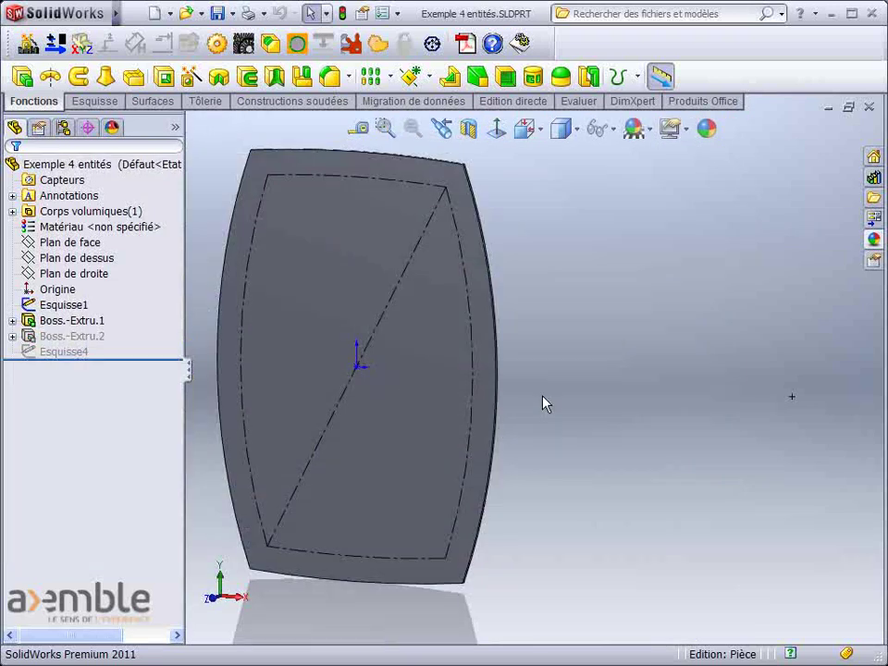
left_click(432, 45)
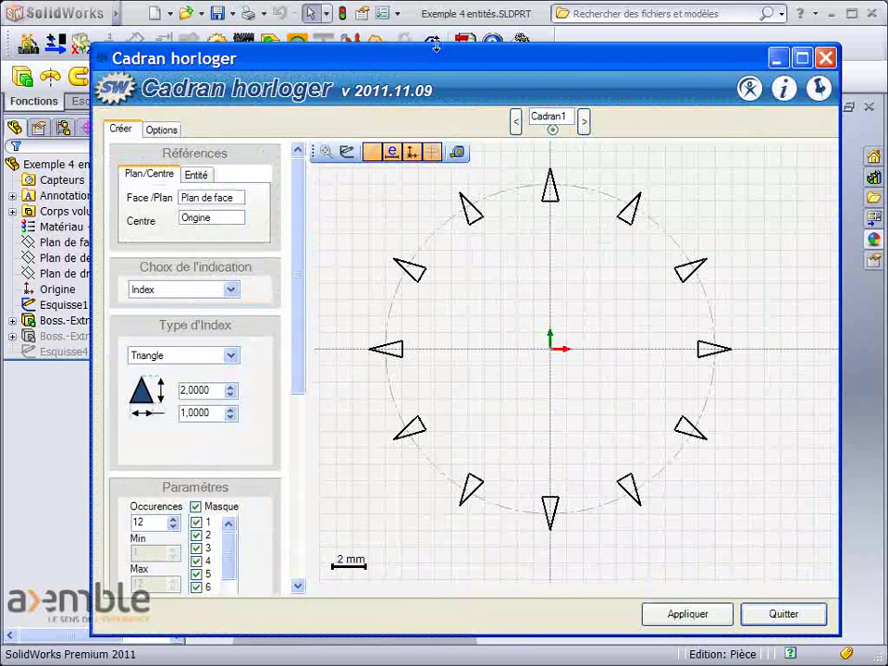
left_click_drag(283, 65, 300, 57)
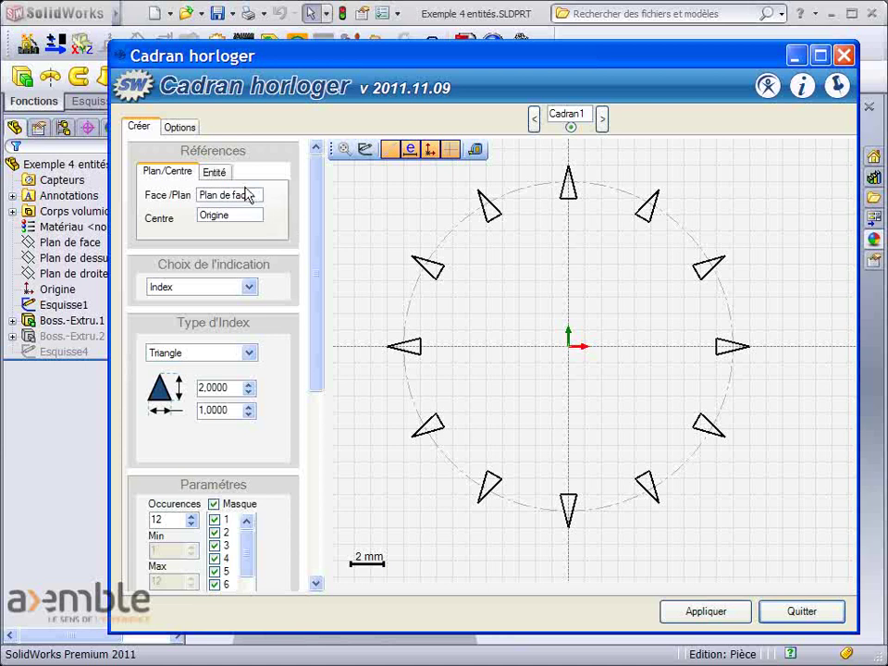
left_click(246, 195)
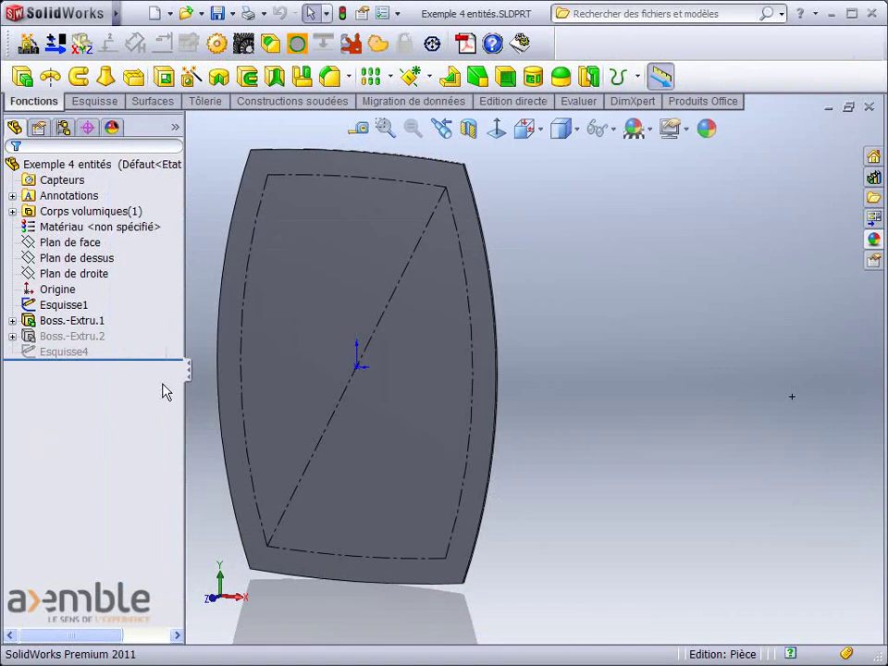
left_click(294, 299)
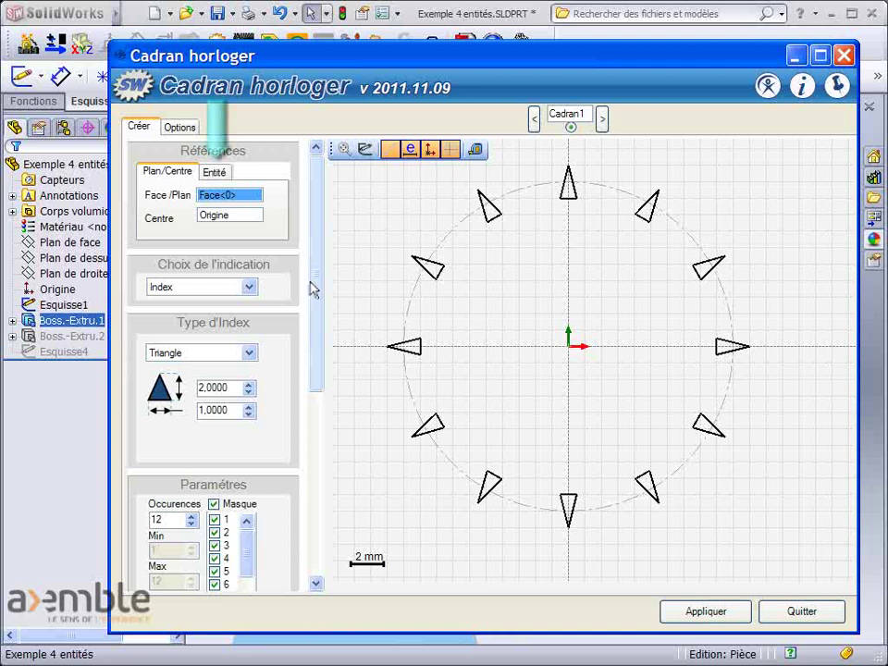
- Set the four dash-dot arcs of the inner contour as the Entité 1 references for the triangle indexes
left_click(226, 173)
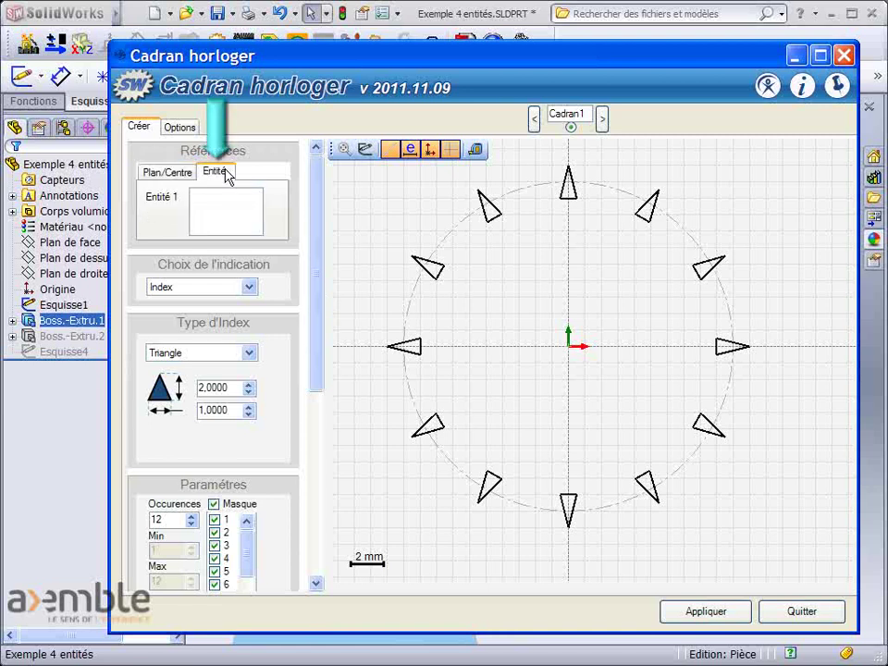
left_click(231, 222)
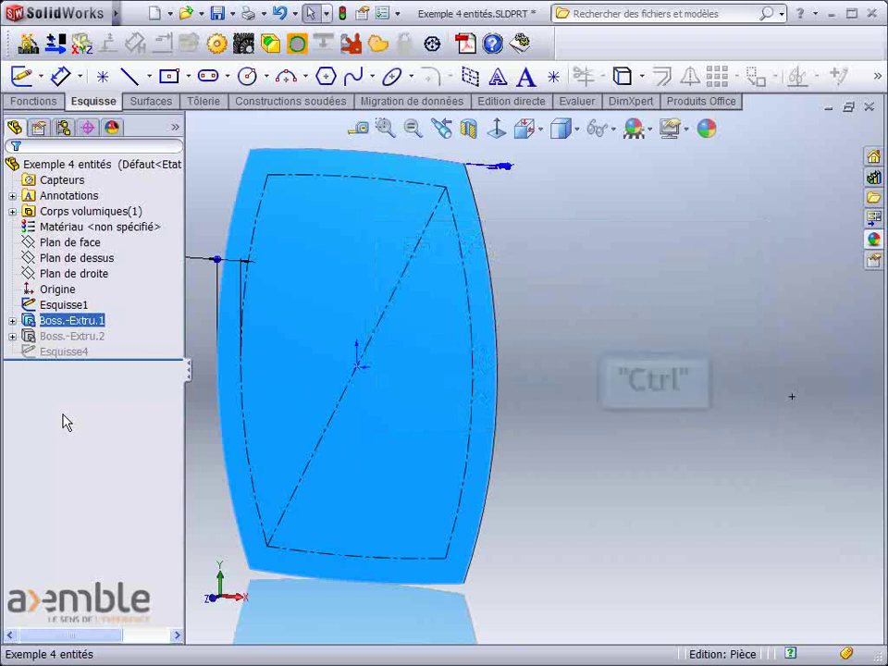
left_click(358, 186, "ctrl")
left_click(465, 259, "ctrl")
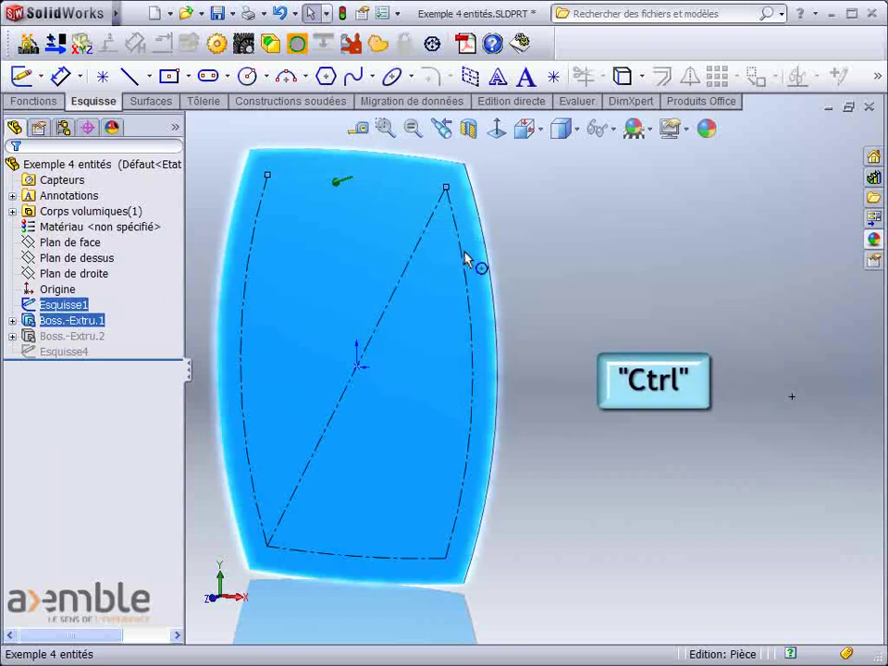
left_click(406, 563, "ctrl")
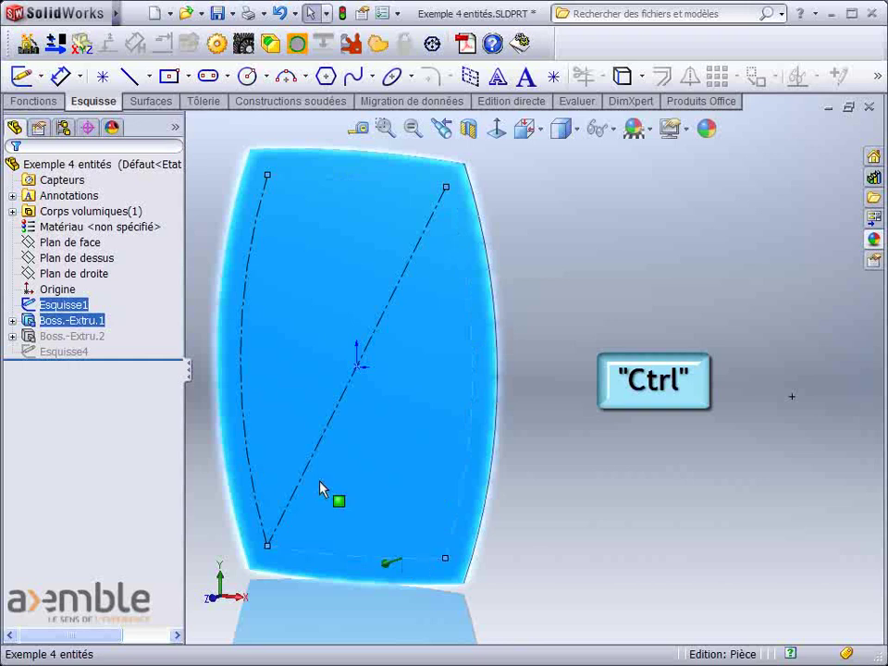
left_click(244, 409, "ctrl")
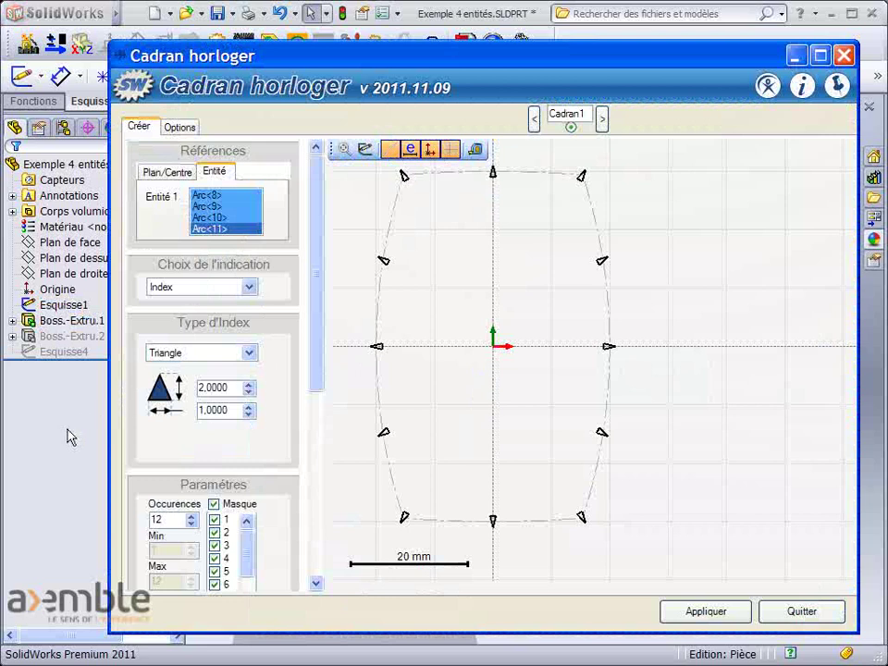
key("Escape")
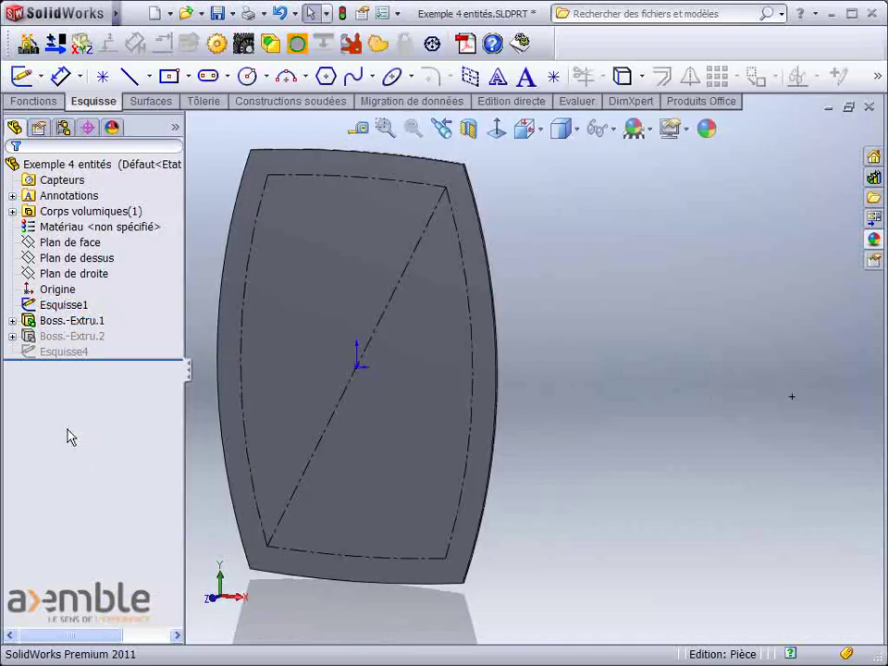
- Activate the part's Cercle configuration and use its circle as the dial's Entité 1 reference
left_click(64, 129)
double_click(65, 181)
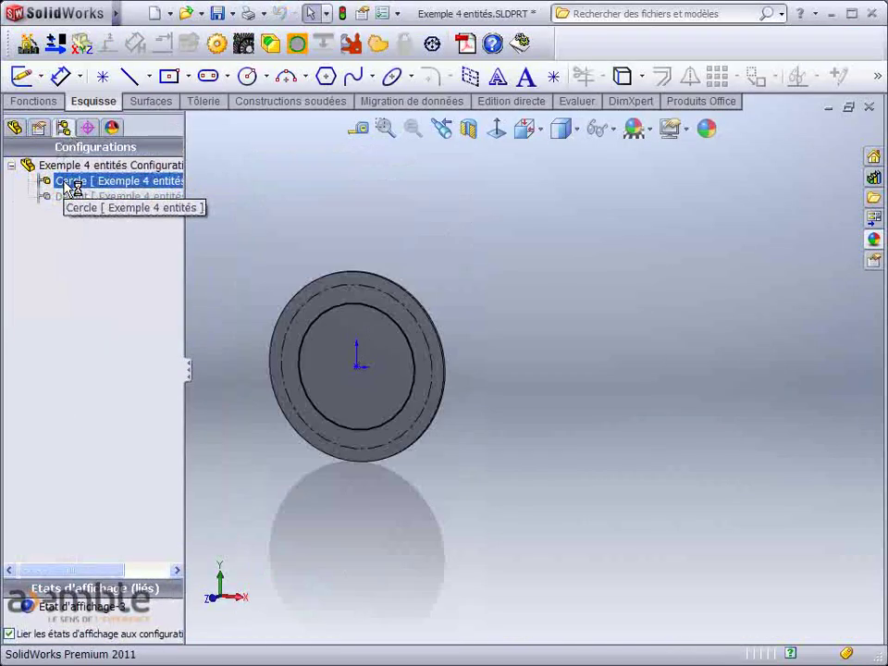
left_click(14, 128)
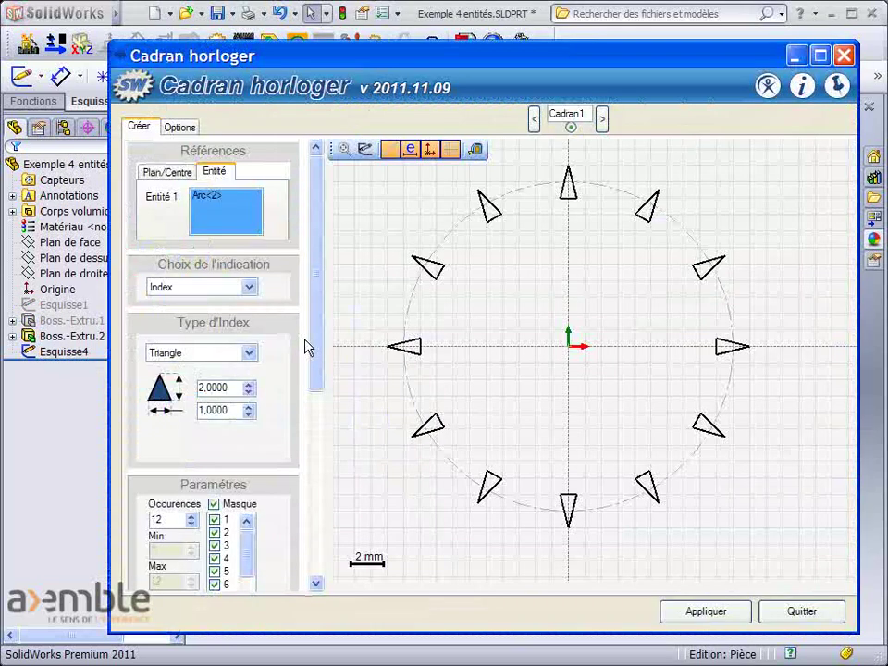
- Preview the Cercle and Trapéze index types on the 12-index dial
left_click(248, 352)
left_click(236, 380)
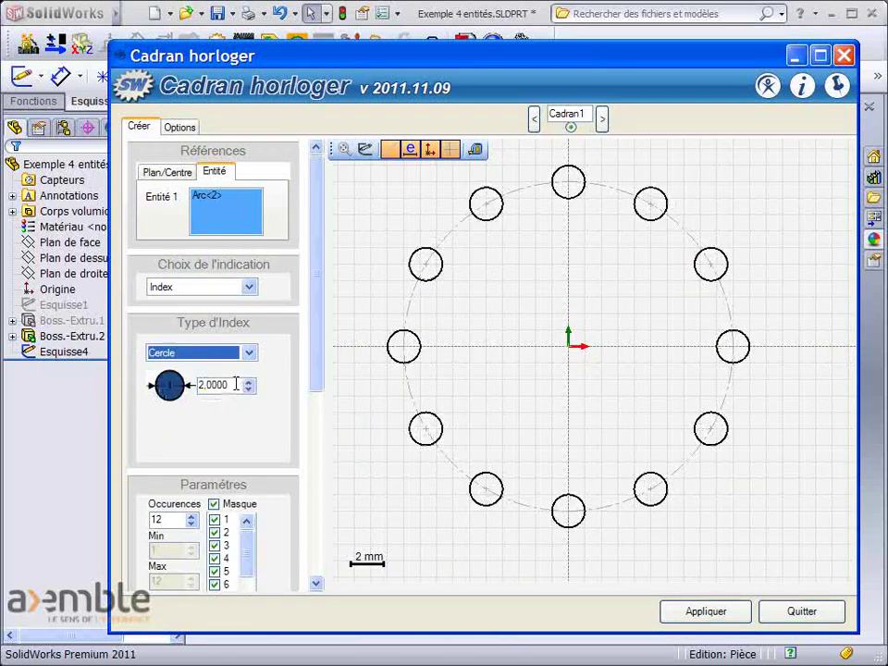
left_click(249, 355)
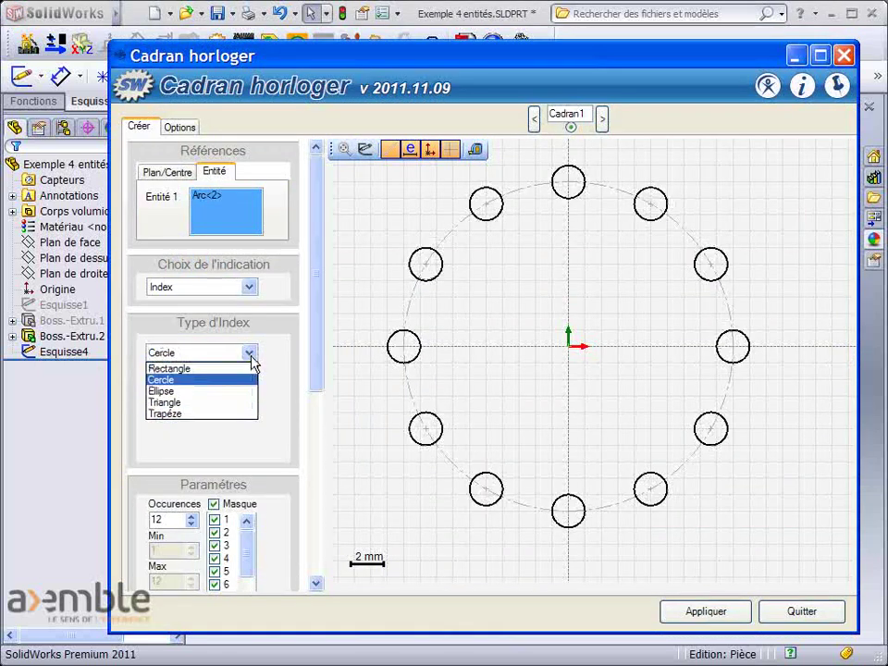
left_click(225, 413)
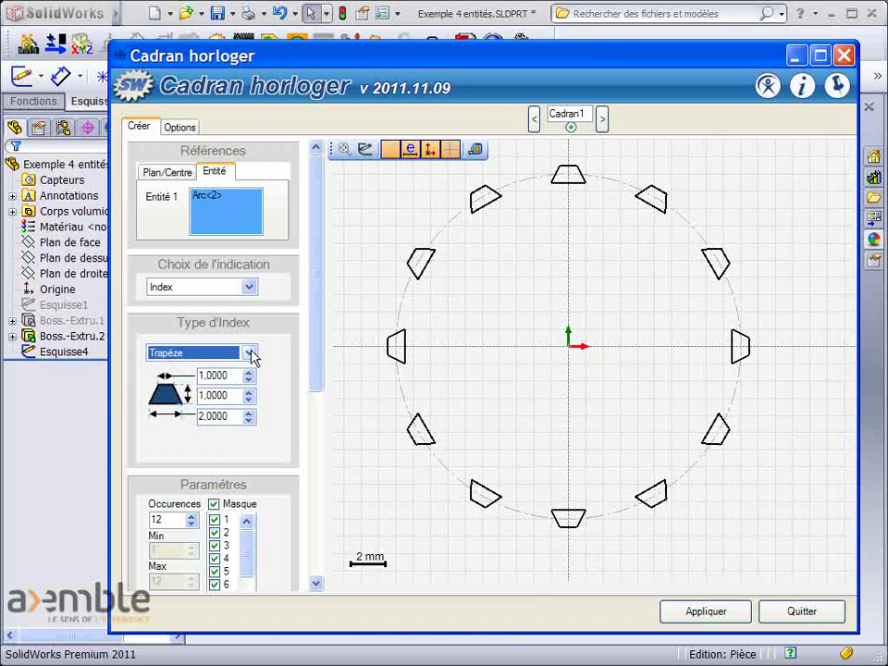
- Preview the Chiffres indication and set the dial's indication to Caractères Importés
left_click(250, 287)
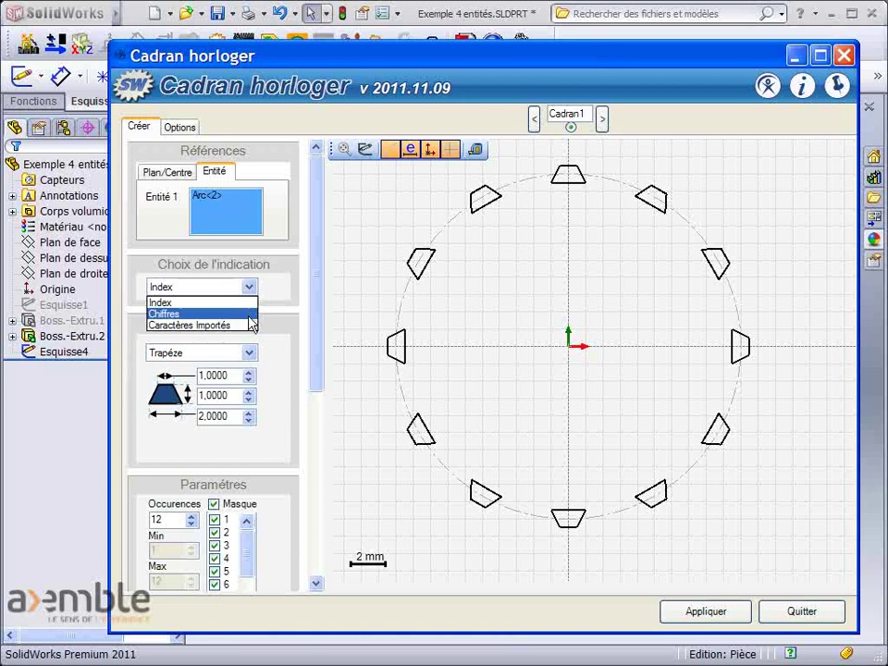
left_click(251, 314)
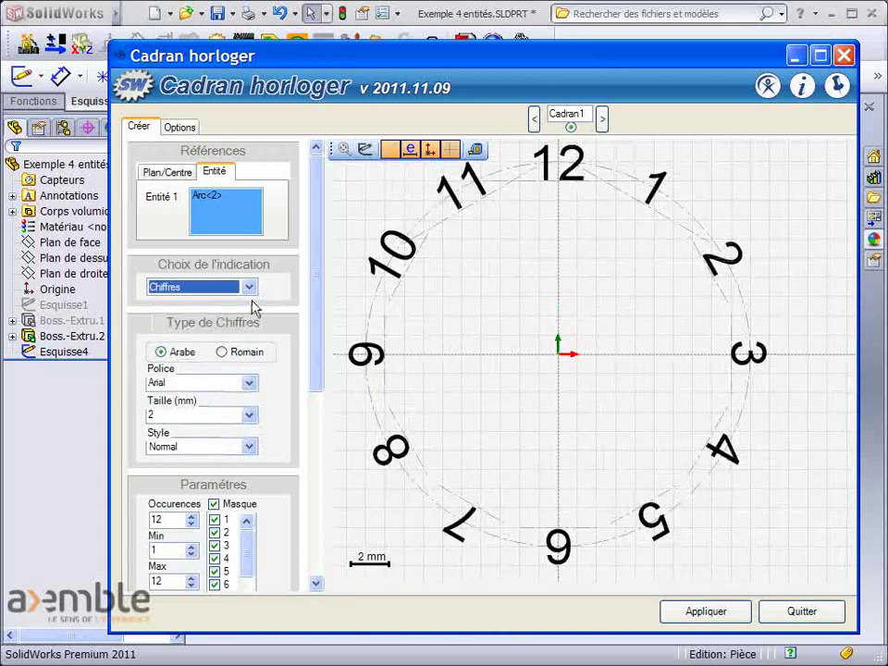
left_click(250, 287)
left_click(246, 325)
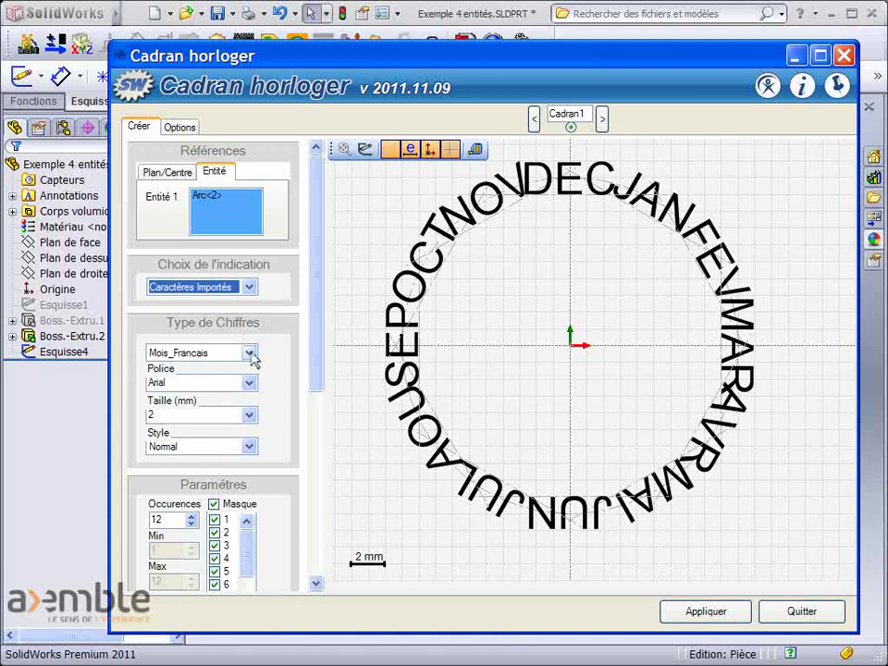
- Preview the Jours_Francais and Reserve_Marche character sets on the dial and restore Mois_Francais
left_click(251, 354)
left_click(240, 403)
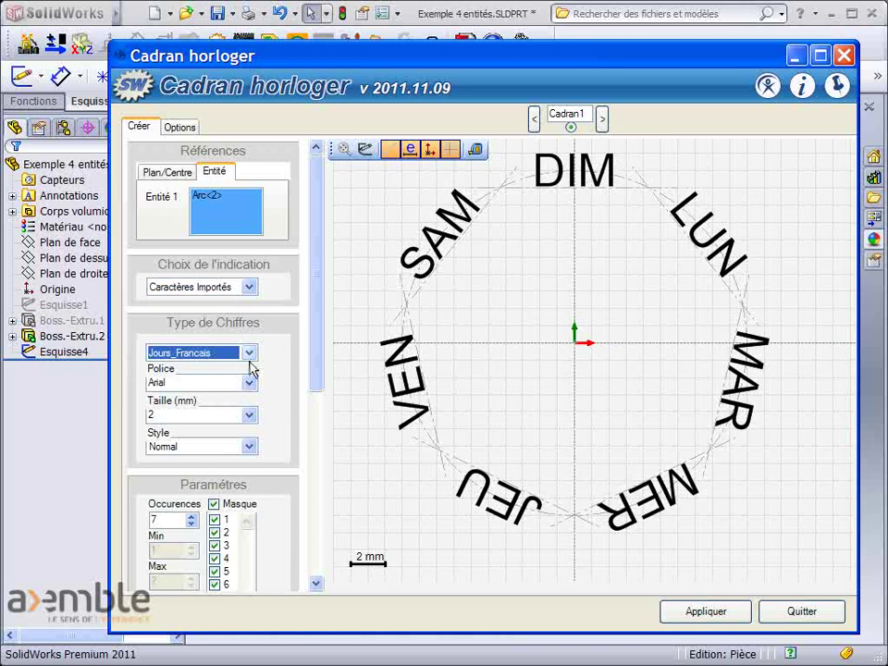
left_click(250, 357)
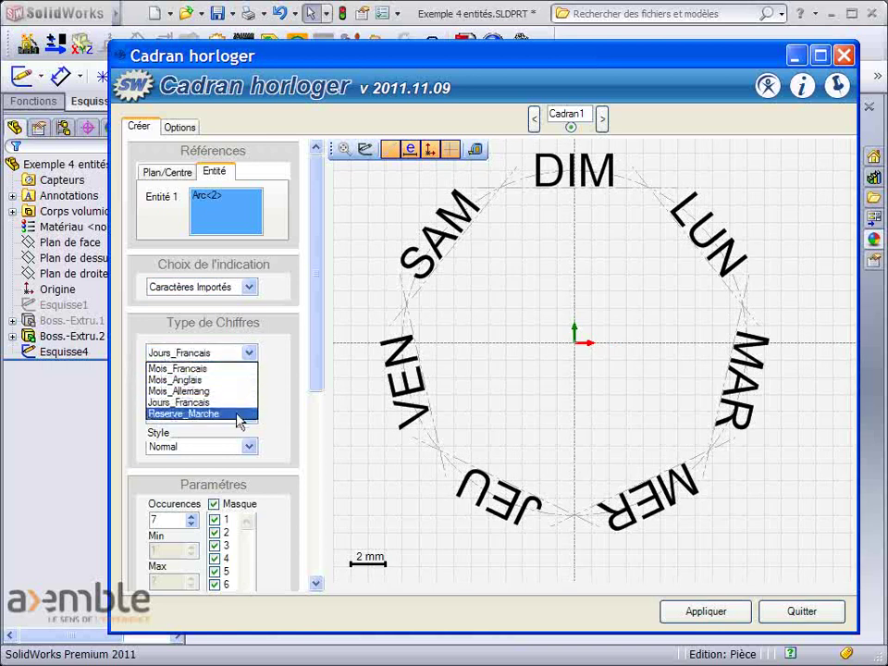
left_click(240, 414)
left_click(250, 354)
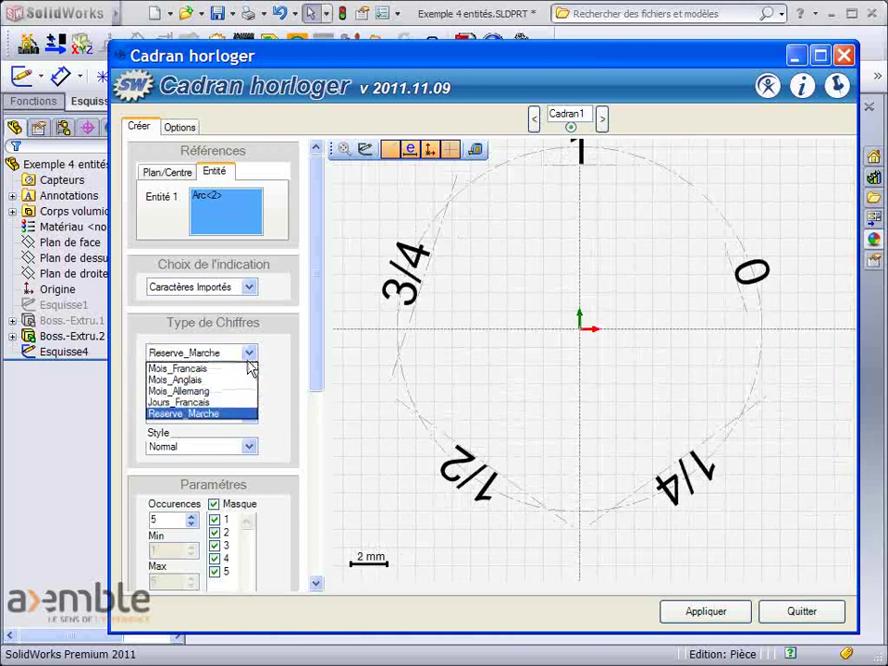
left_click(245, 368)
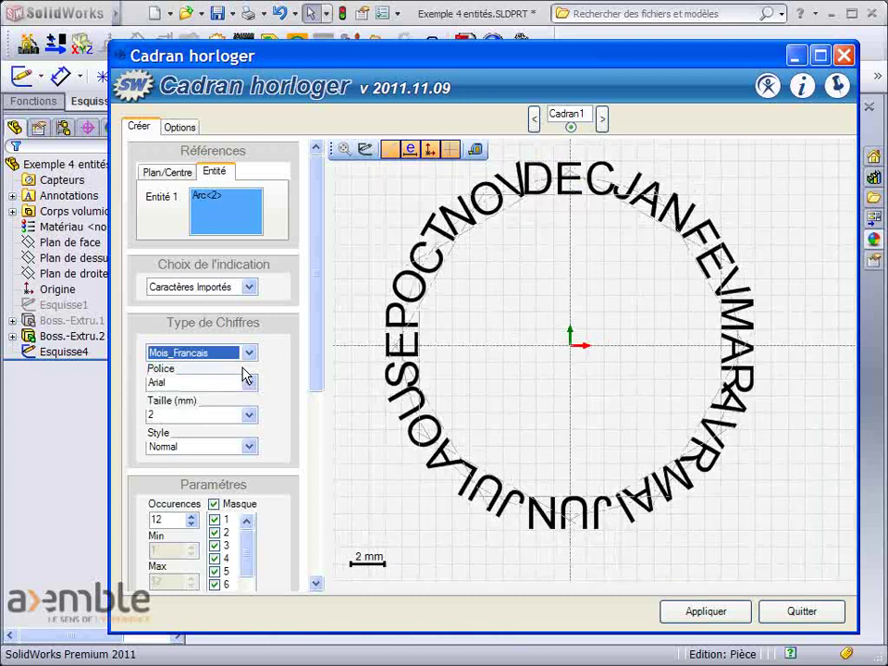
- Examine the character lists of TextImport.txt in Notepad and the text file location in the Cadran horloger options
key("alt+Tab")
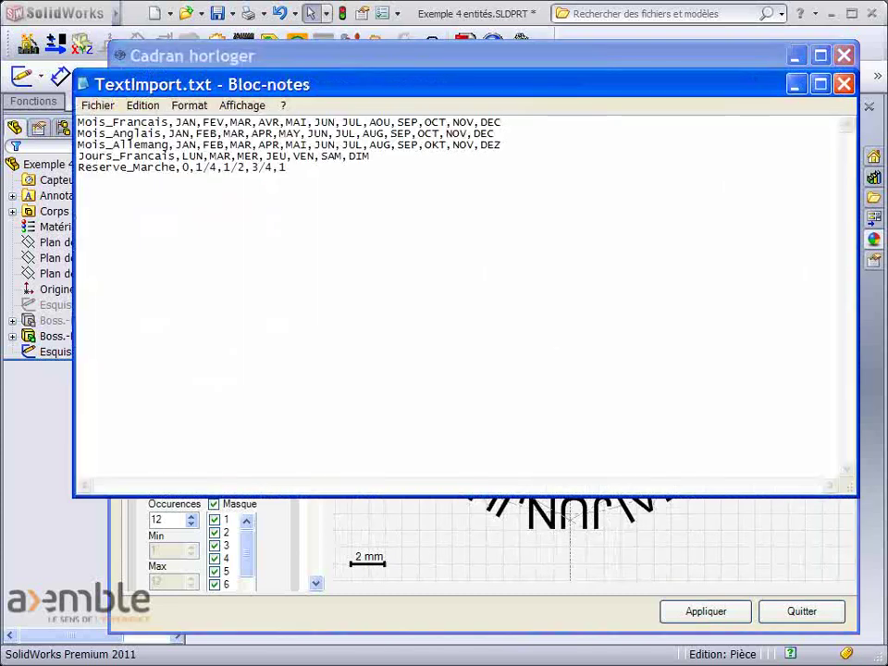
left_click(844, 84)
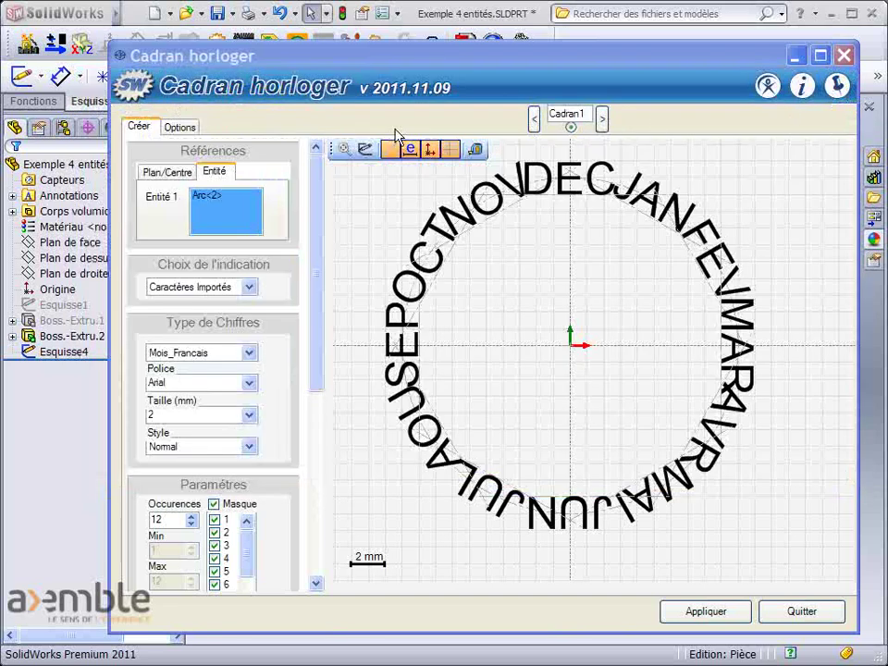
left_click(186, 128)
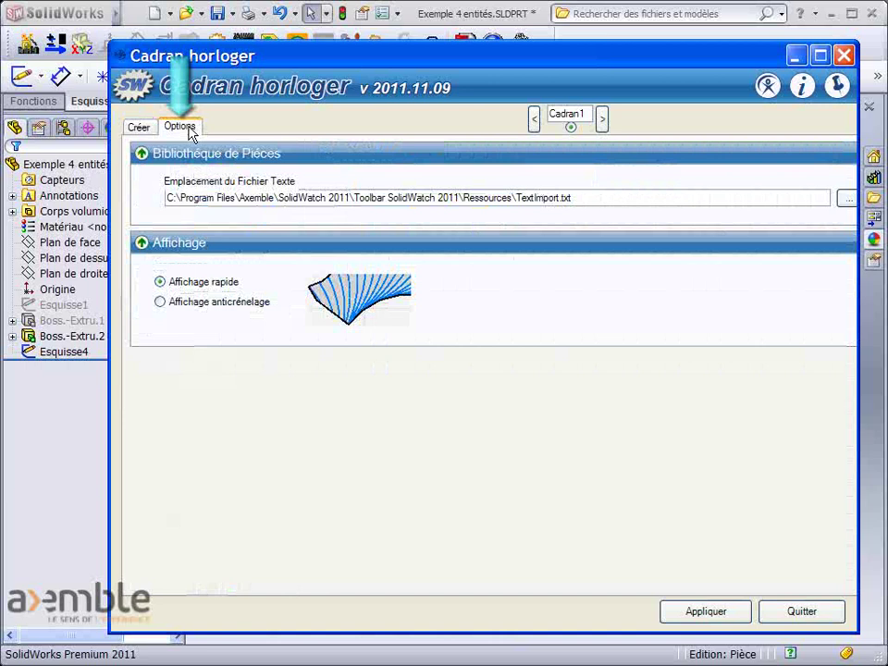
left_click(139, 129)
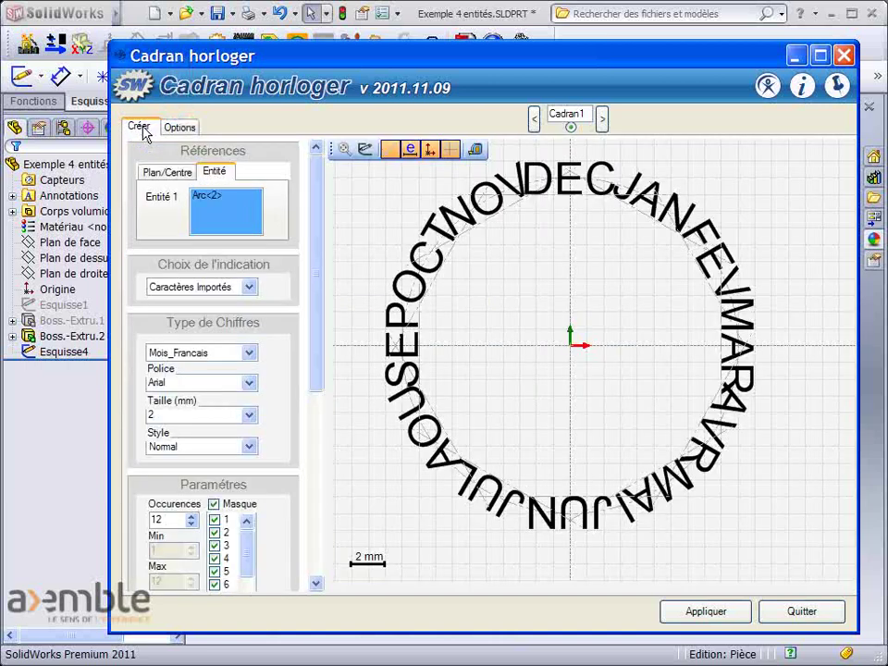
- Set the dial's indication to Chiffres and preview the Romain numeral type before restoring Arabe
left_click(249, 288)
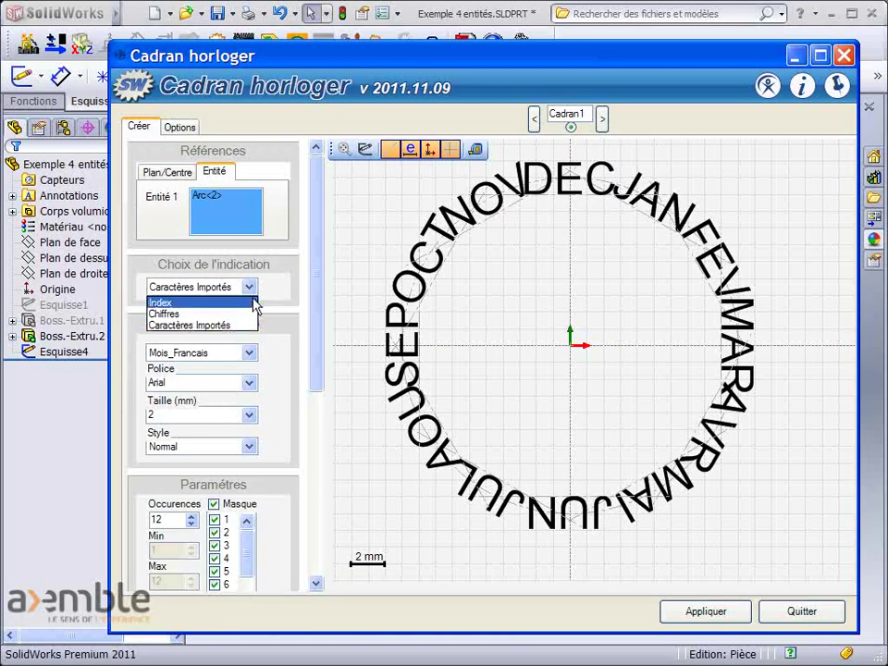
left_click(238, 310)
left_click(221, 352)
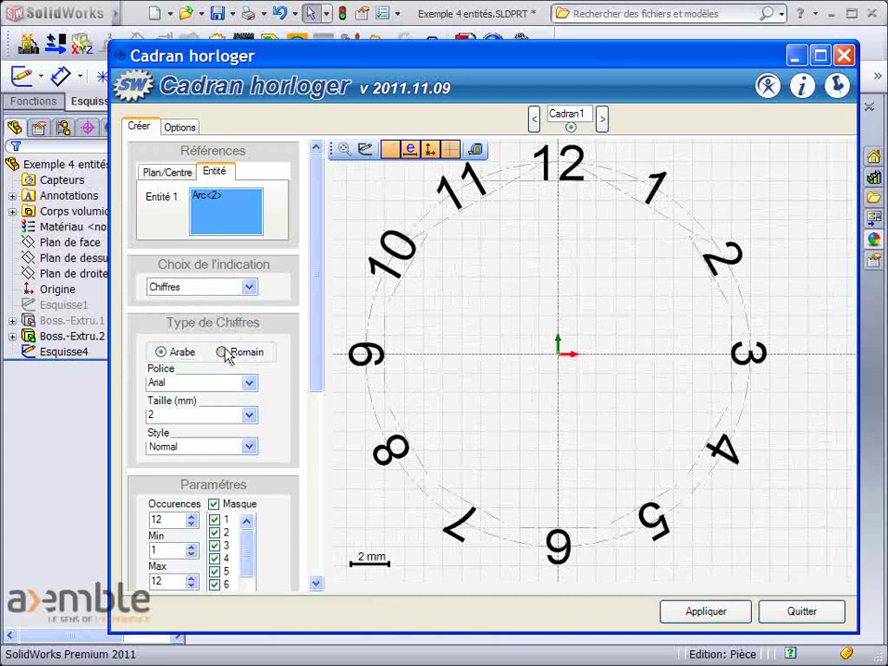
left_click(163, 354)
- Preview the numerals in the Amprior font, restore Arial and keep the Normal style
left_click(250, 384)
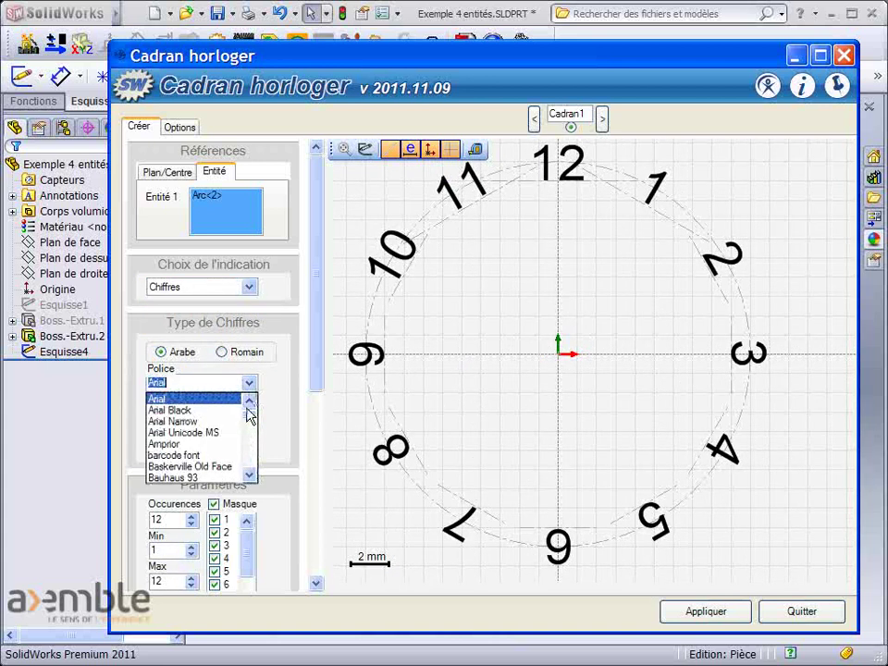
left_click(239, 440)
left_click(249, 383)
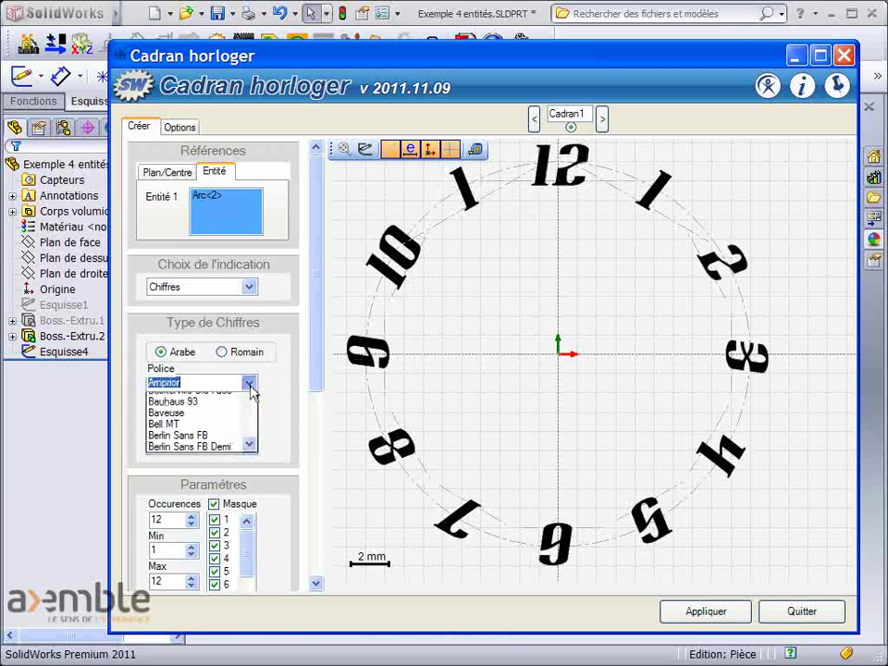
scroll(250, 411, "up", 2)
left_click(234, 421)
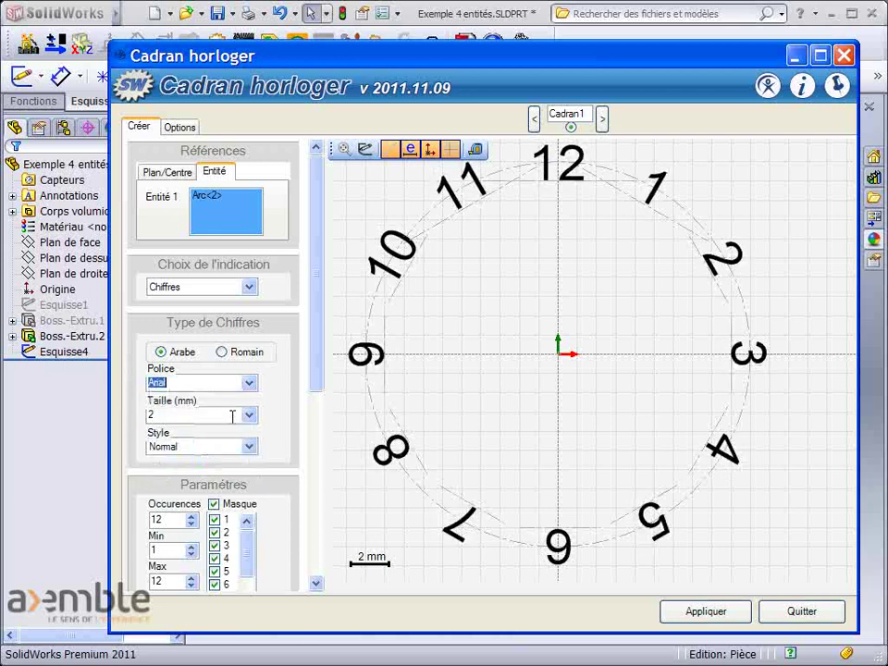
left_click(250, 447)
left_click(250, 453)
- Preview the dial with 18 occurrences and set the number of occurrences back to 12
left_click_drag(316, 365, 317, 487)
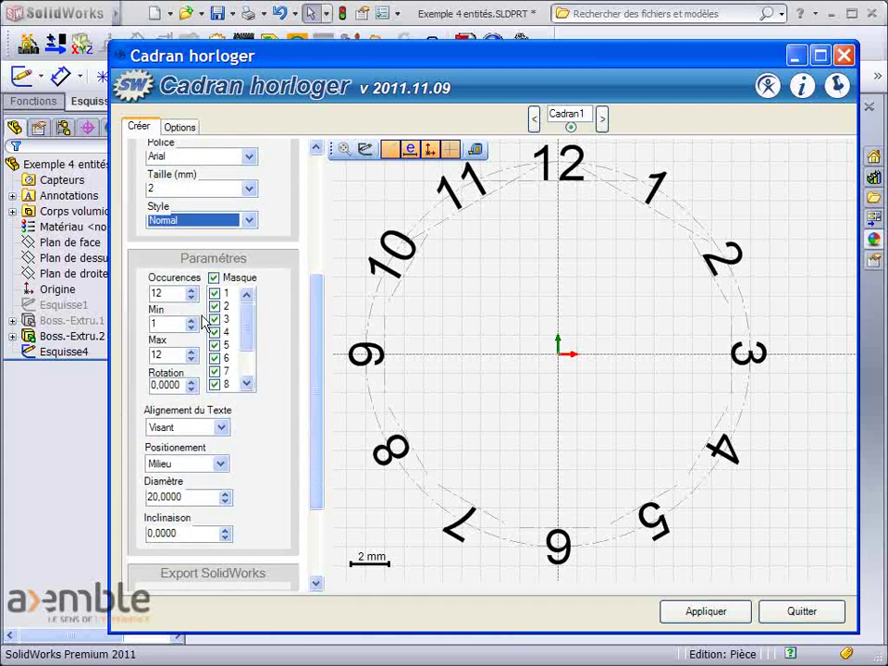
left_click(178, 293)
key("BackSpace")
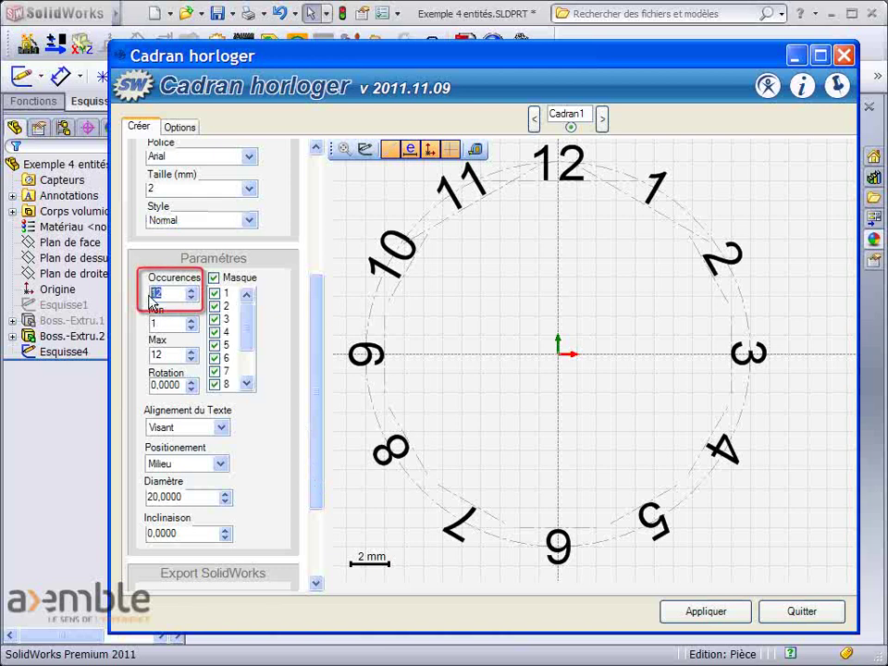
type("8")
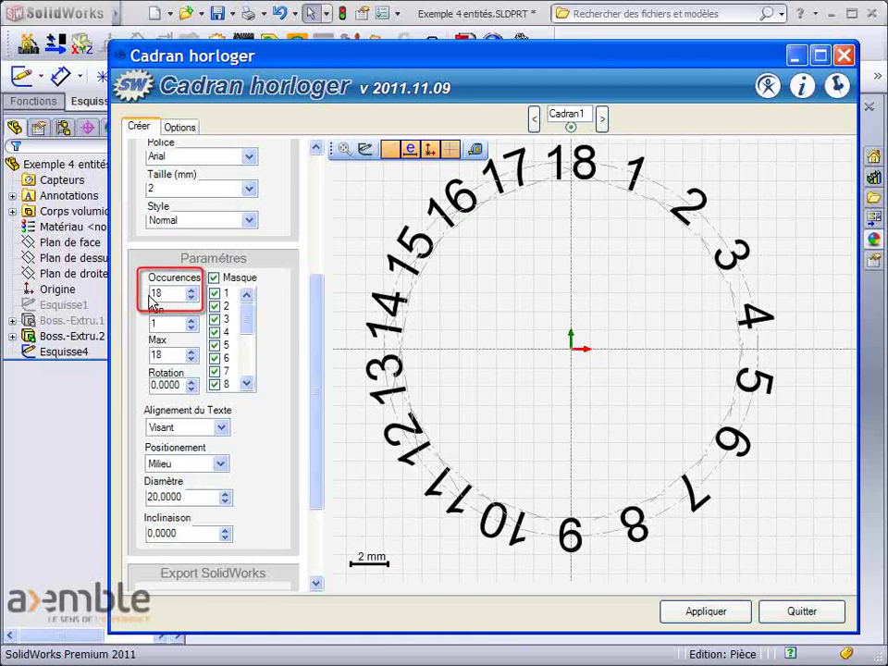
left_click_drag(171, 293, 144, 297)
type("12")
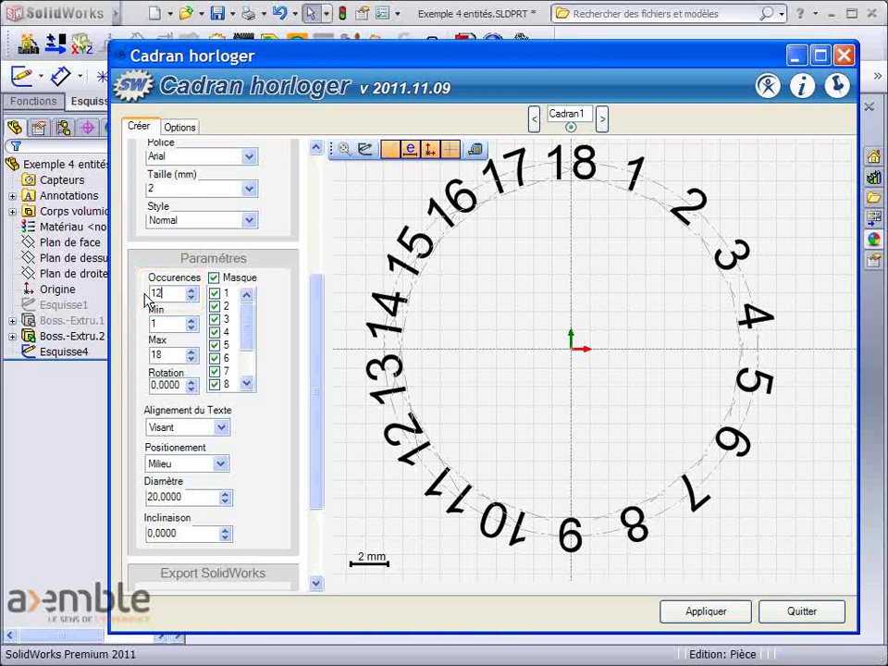
- Try a minimum value of 10 for the dial numerals and set the minimum back to 1
left_click(166, 323)
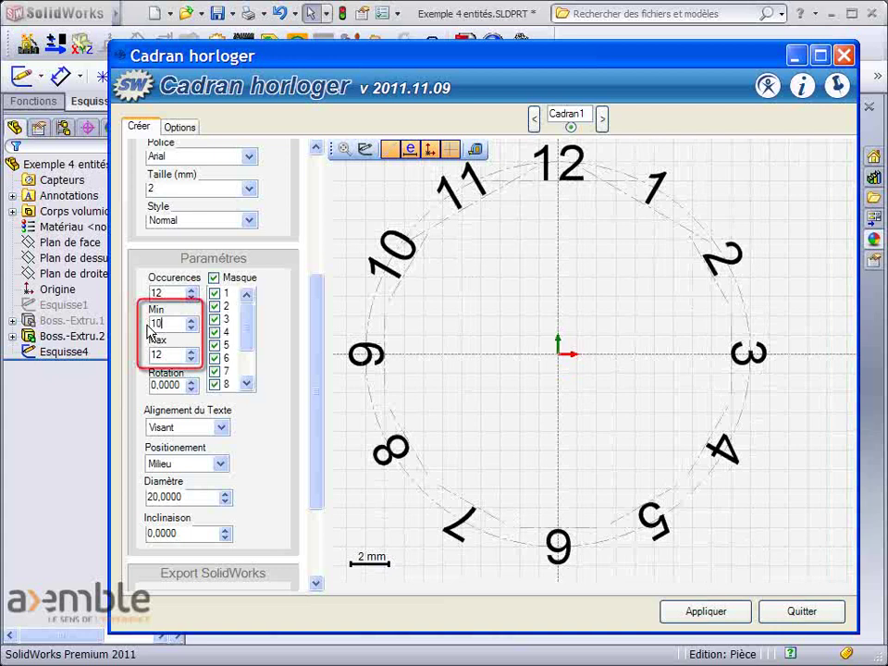
left_click_drag(157, 323, 145, 330)
type("1")
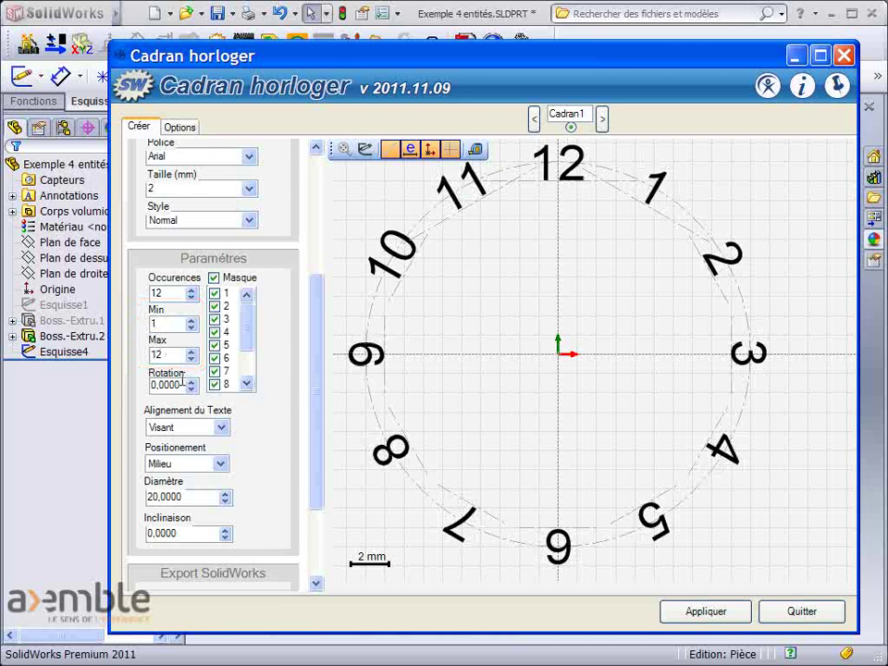
- Preview the numerals with a rotation of 90 and reset the rotation to 0
type("90")
key("Return")
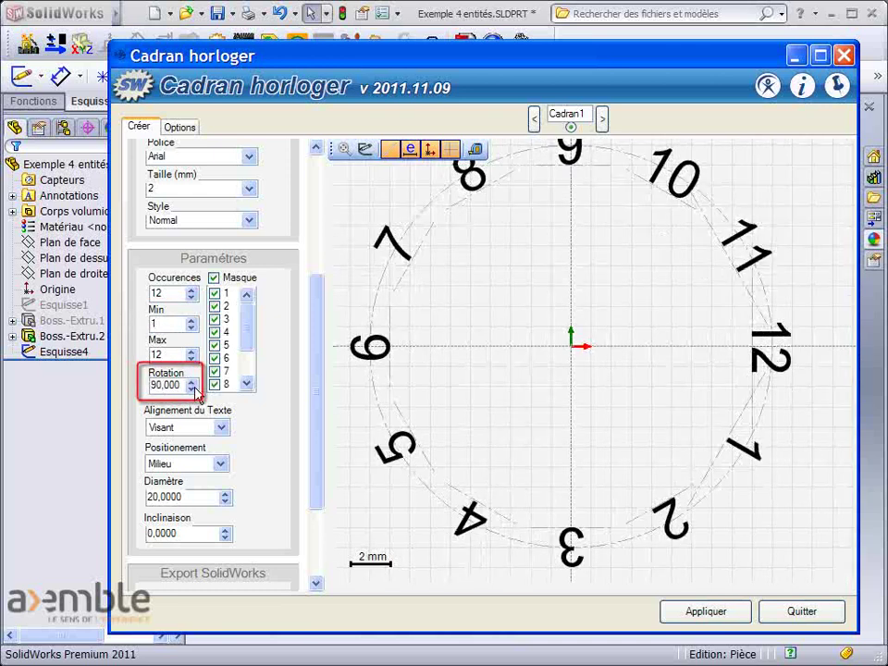
left_click(181, 387)
left_click_drag(165, 388, 124, 391)
type("0")
key("Return")
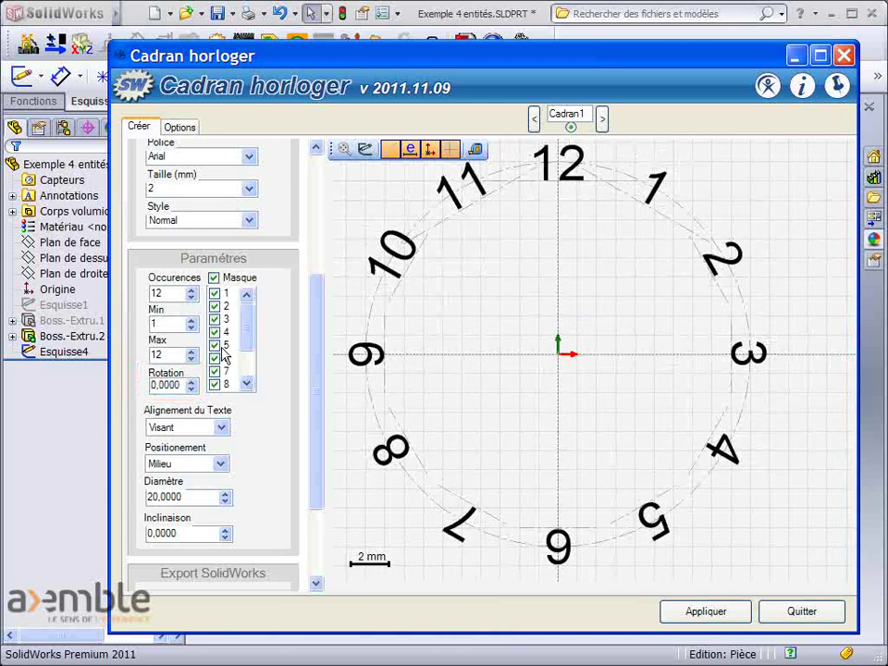
- Hide numerals 2 and 5 on the dial through the occurrence mask
left_click(219, 309)
left_click(219, 347)
left_click(220, 349)
left_click(222, 385)
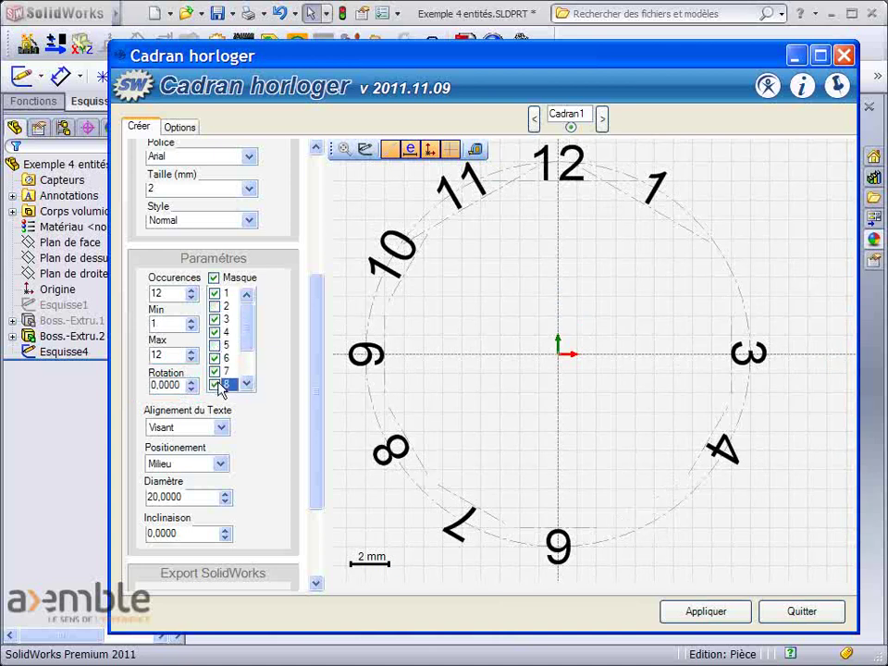
- Clear the whole occurrence mask and enable only numerals 3, 6, 9 and 12 on the dial
left_click(213, 278)
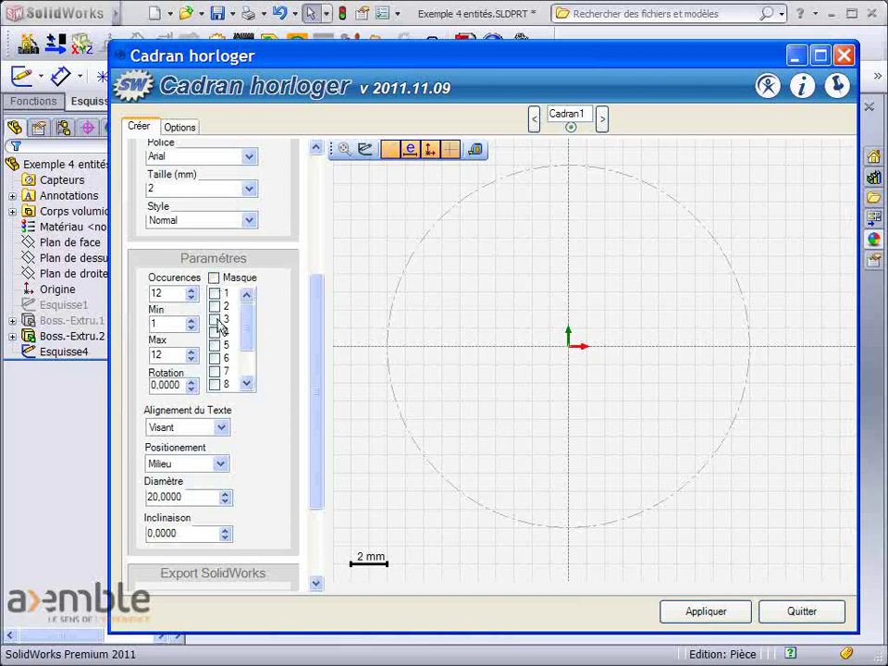
left_click(214, 320)
left_click(219, 360)
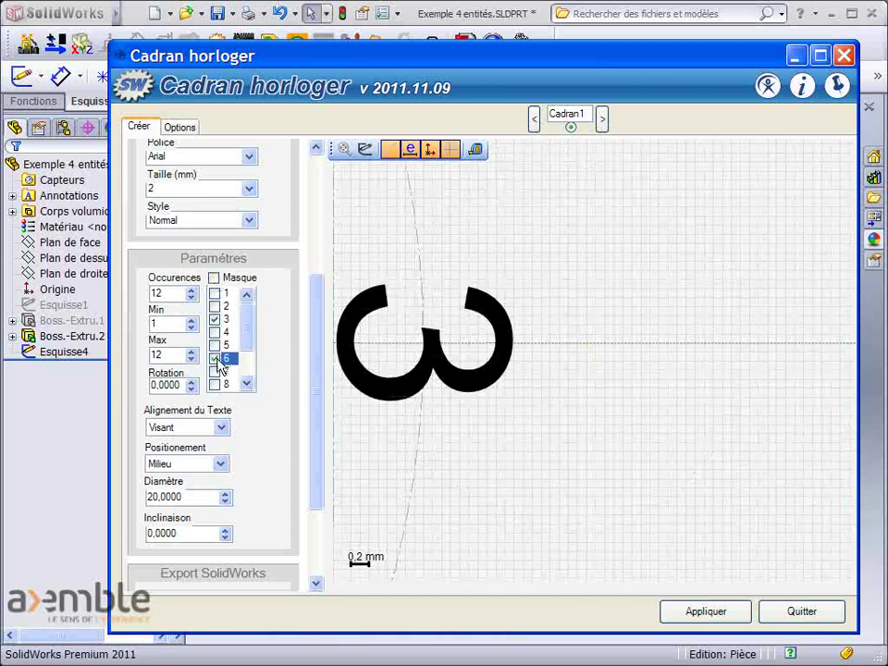
left_click_drag(250, 339, 248, 375)
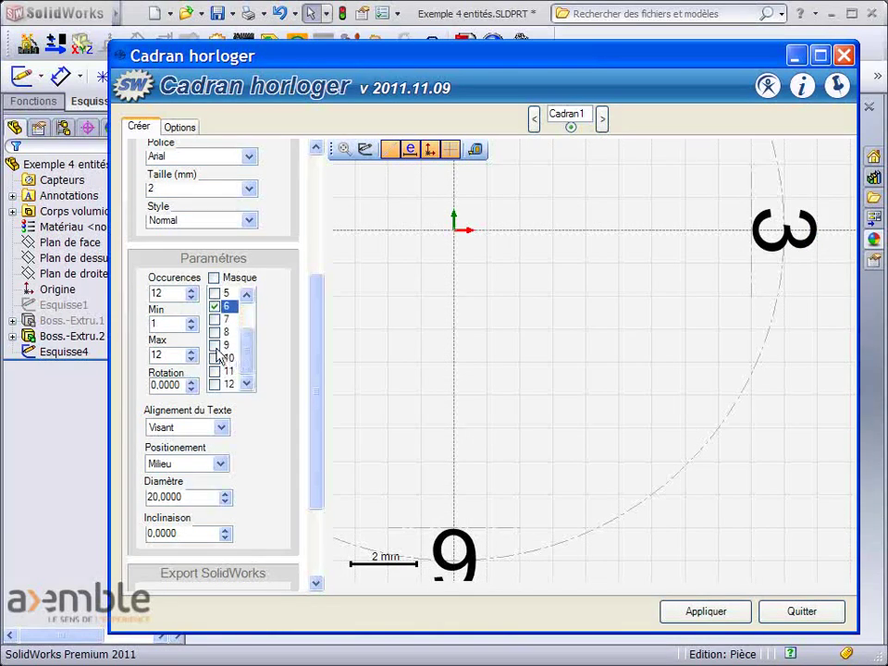
left_click(214, 345)
left_click(216, 383)
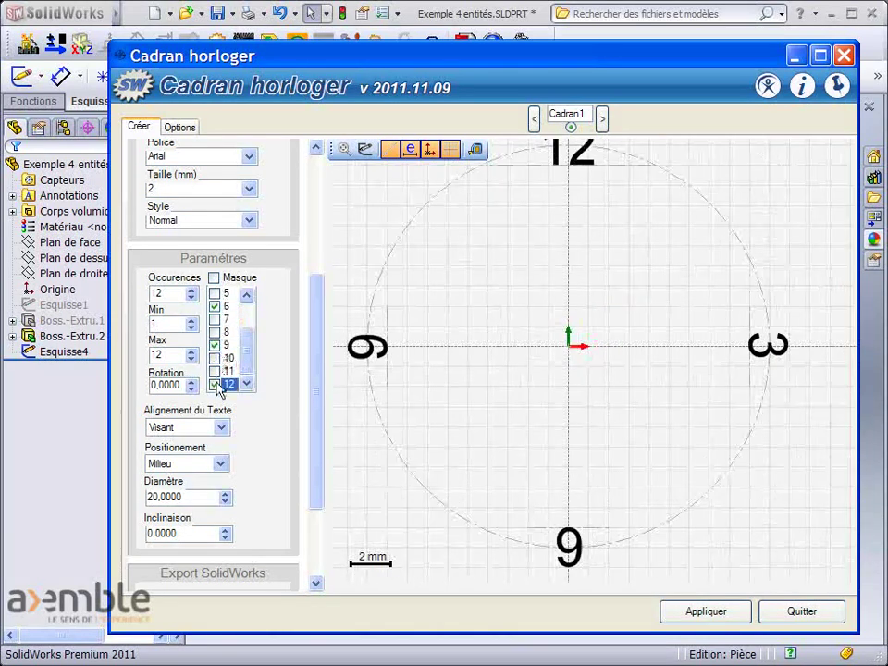
- Hide the grid and centre lines in the dial preview
left_click_drag(402, 339, 402, 359)
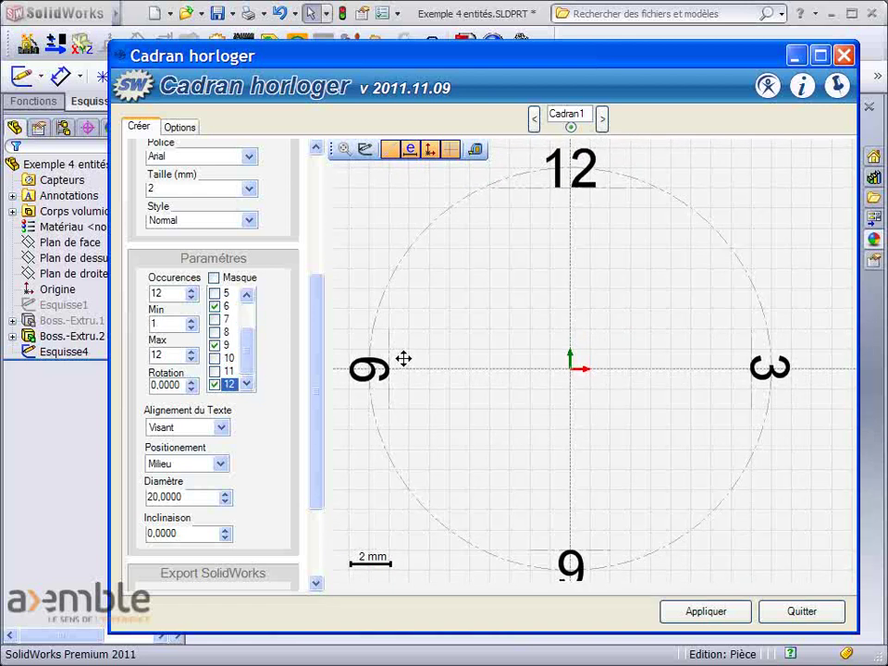
left_click(451, 150)
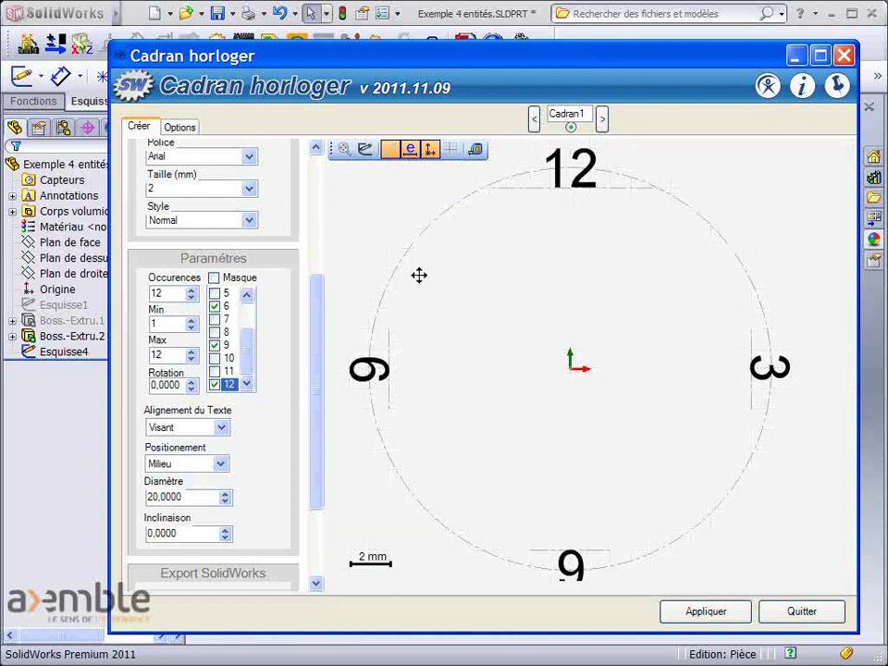
scroll(419, 274, "down", 1)
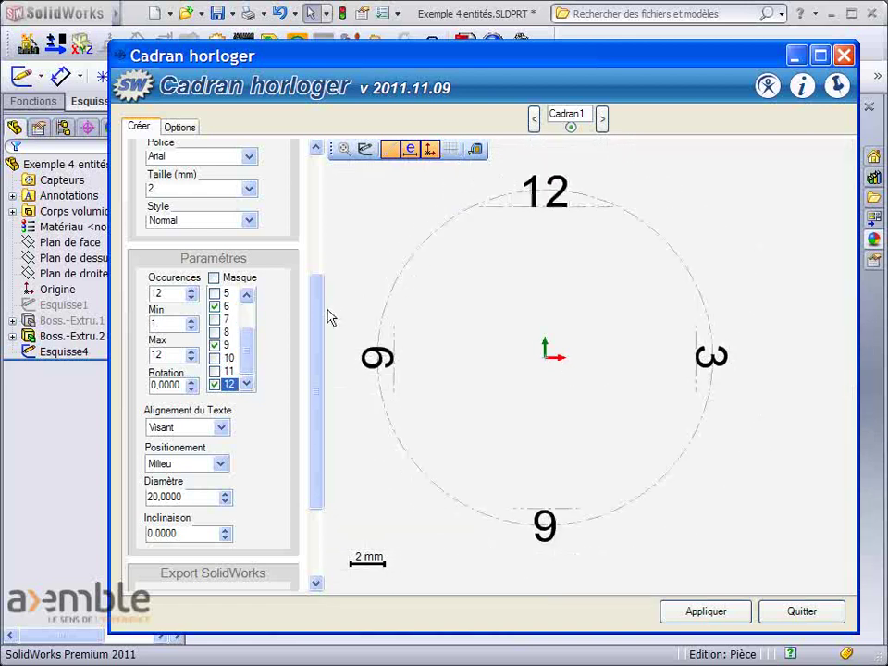
- Compare the Semi-Visant and Horizontal text alignments and set the numerals' alignment to Semi-Visant
left_click(221, 427)
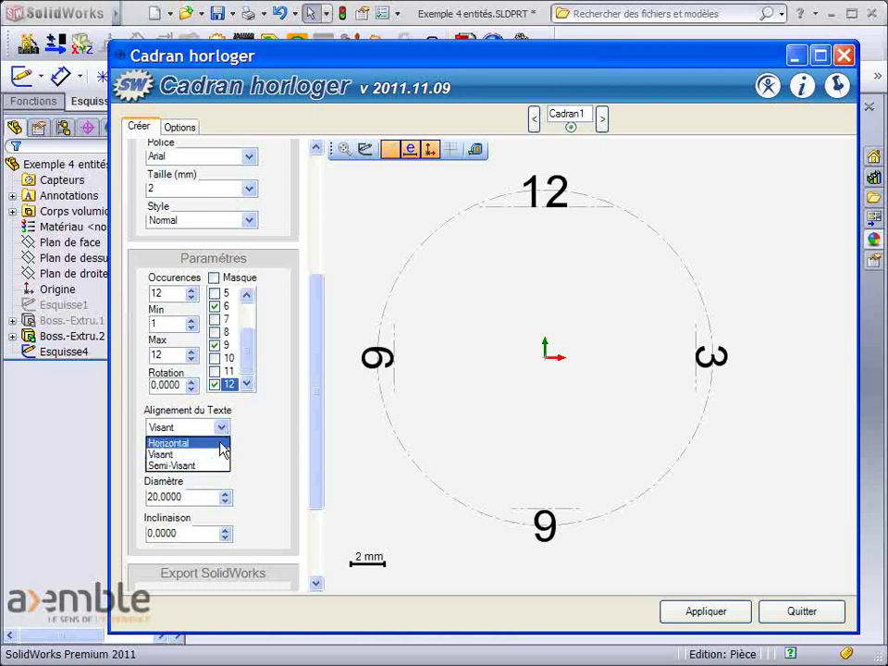
left_click(214, 465)
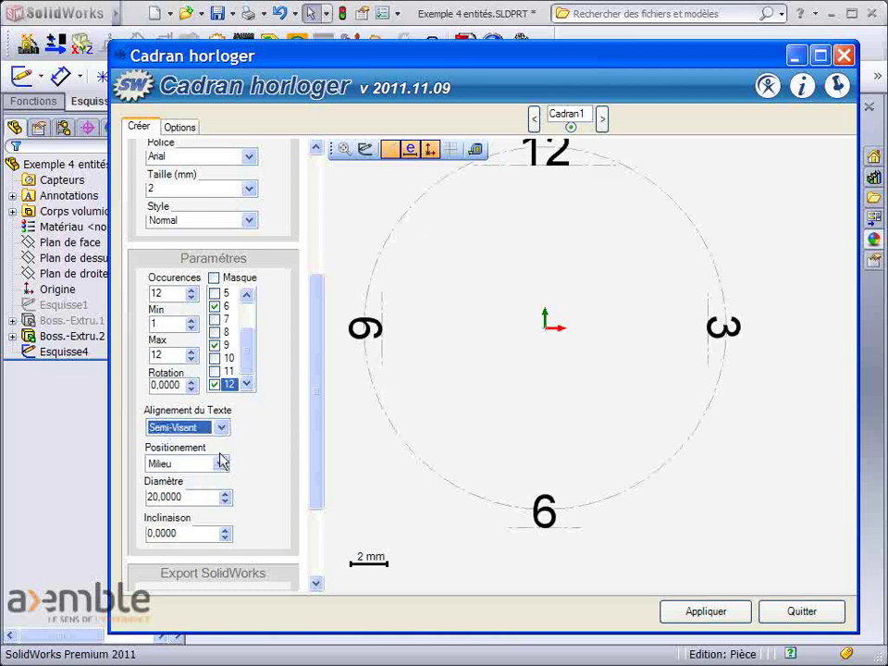
left_click(222, 429)
left_click(210, 444)
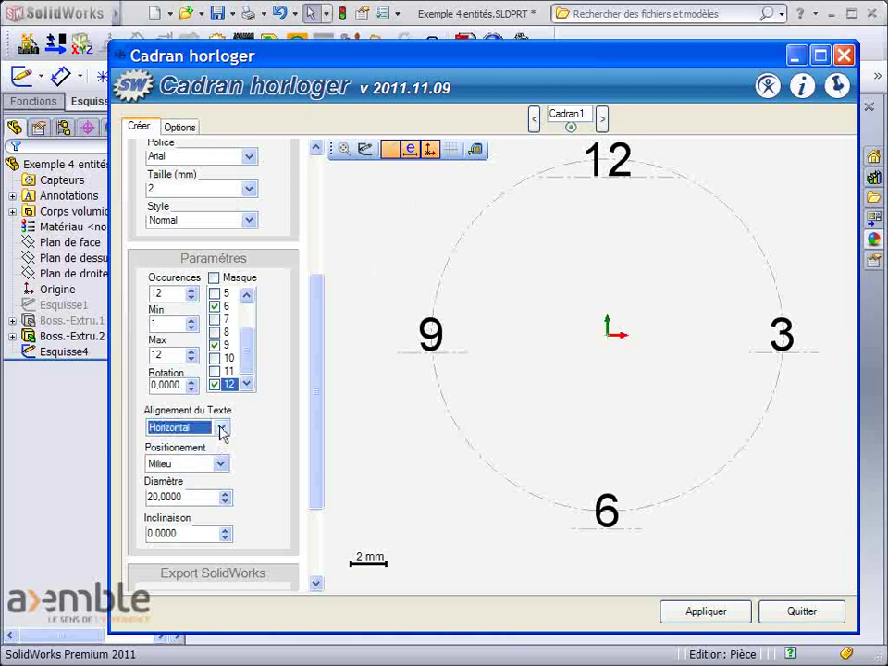
left_click(222, 429)
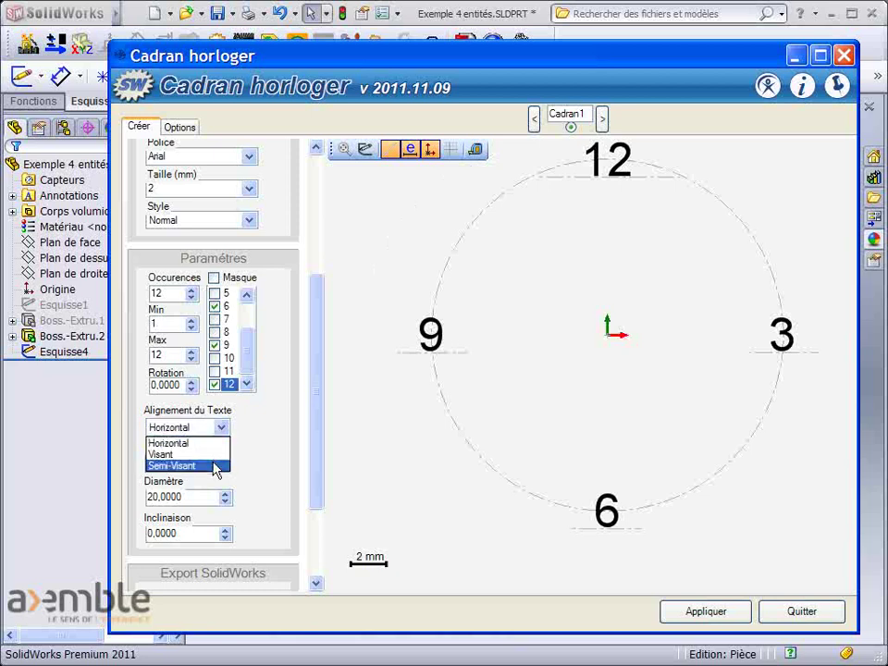
left_click(216, 466)
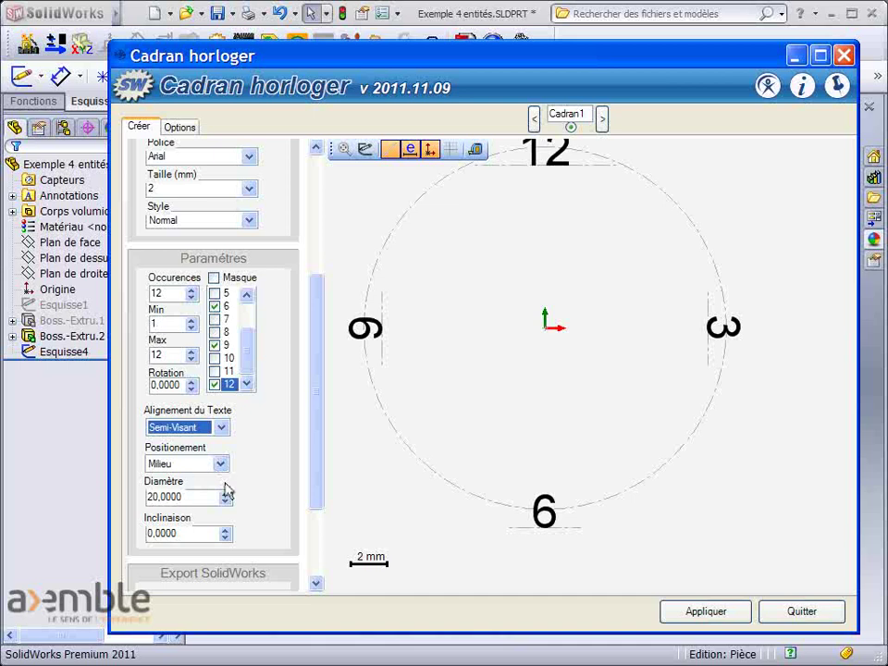
- Preview the Interne and Externe positioning of the numerals on the circle and restore Milieu
left_click(221, 464)
left_click(218, 481)
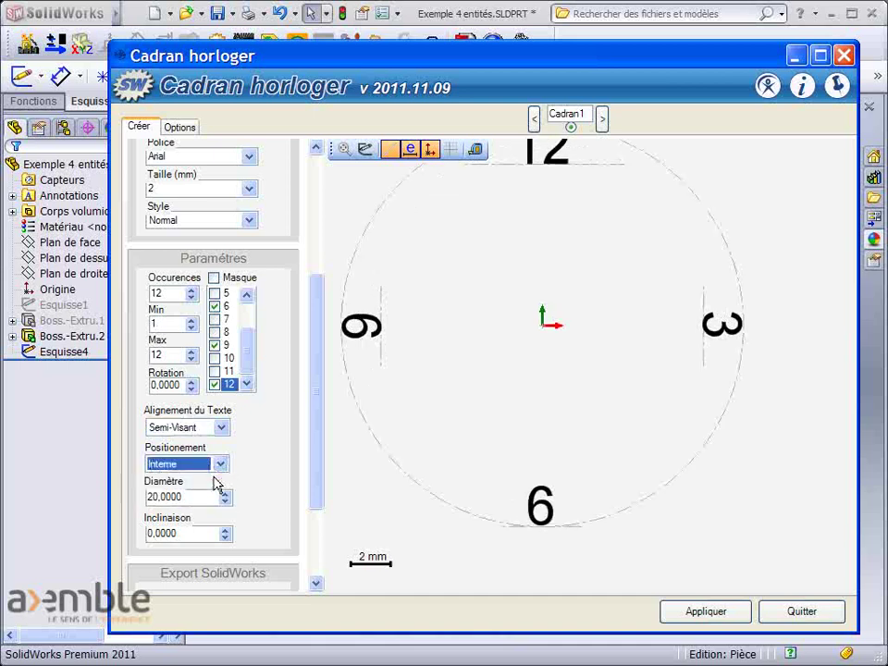
left_click_drag(435, 373, 452, 418)
left_click(222, 464)
left_click(212, 488)
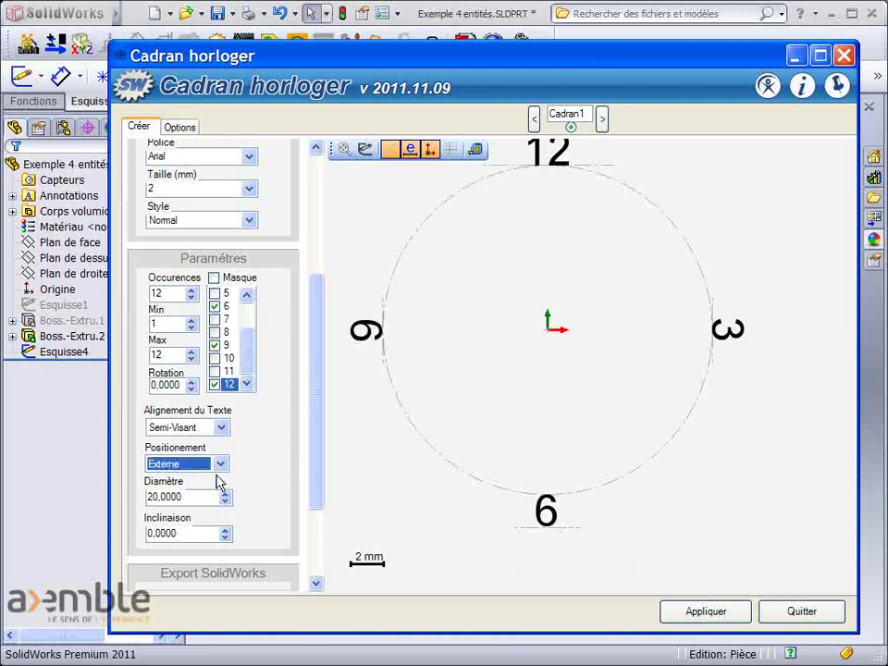
left_click(221, 464)
left_click(204, 502)
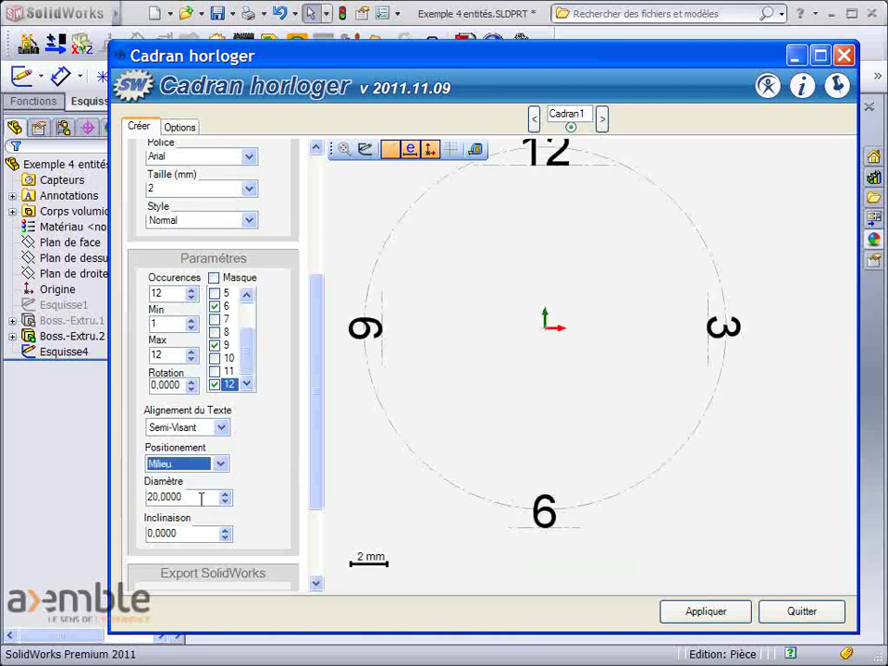
left_click_drag(440, 337, 446, 375)
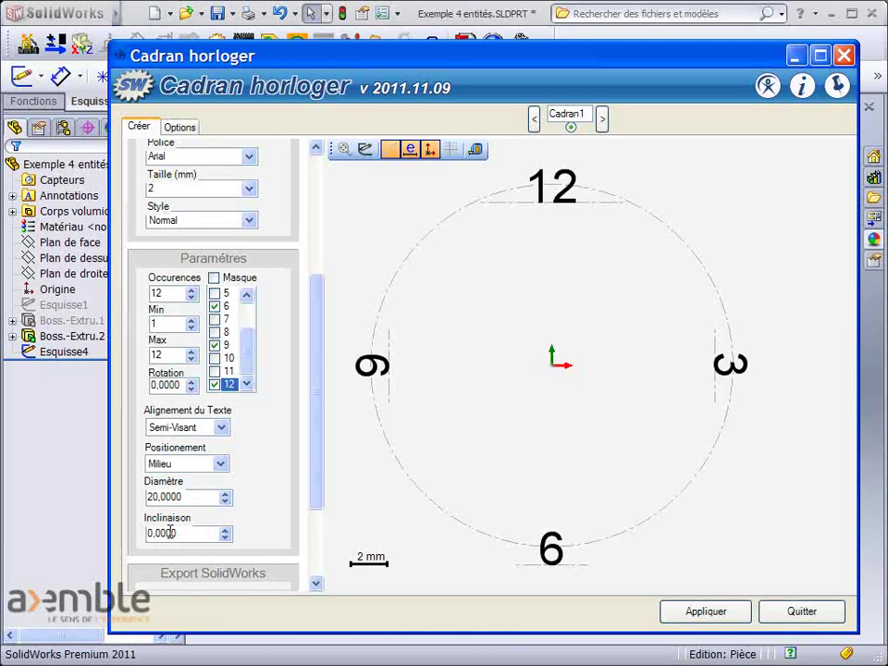
- Preview the numerals with an inclination of 15 and reset the inclination to 0
left_click_drag(185, 532, 104, 541)
type("15")
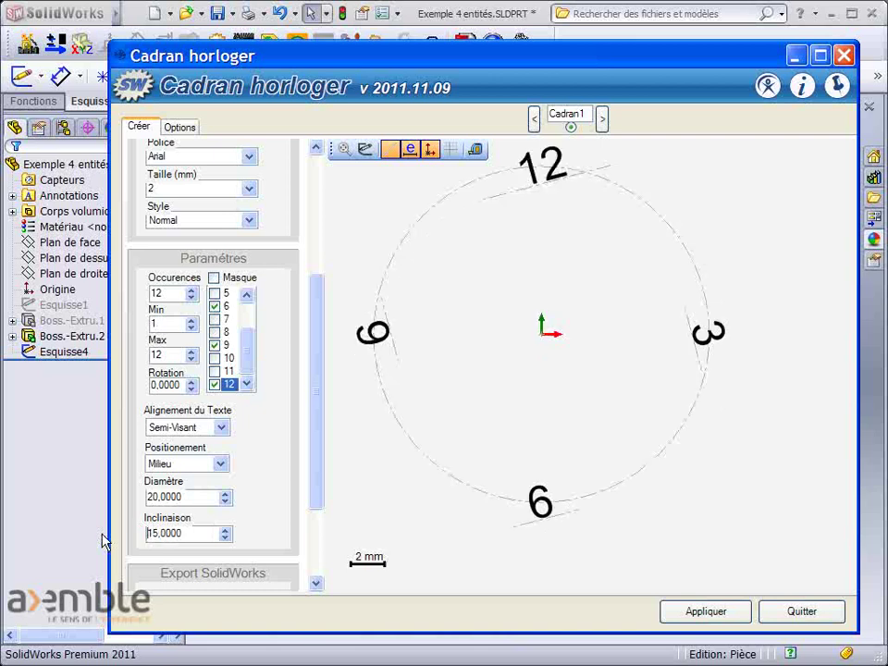
left_click_drag(194, 533, 124, 536)
type("0")
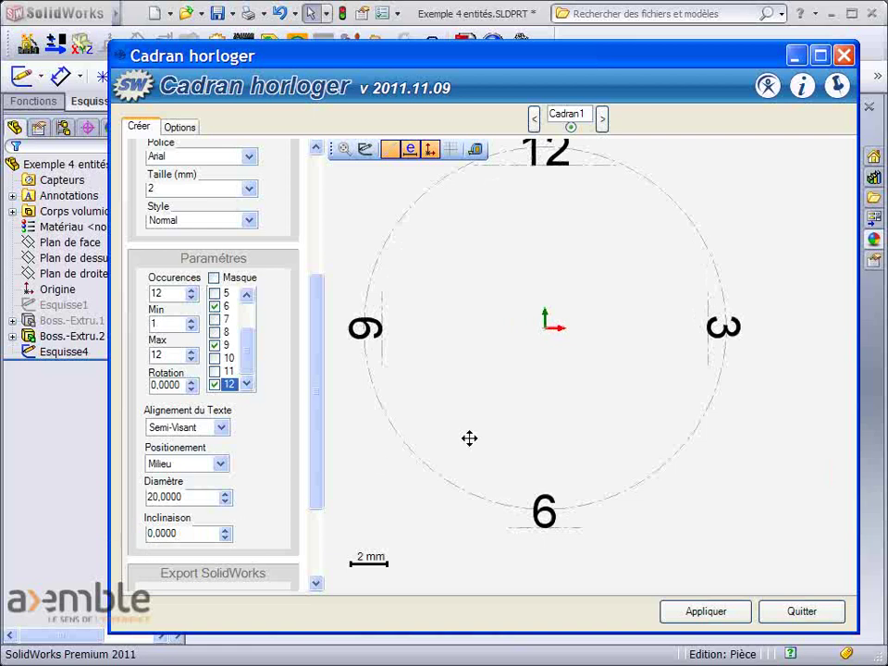
- Try the Surface type for the SolidWorks export and switch back to Extrusion
left_click_drag(321, 364, 324, 460)
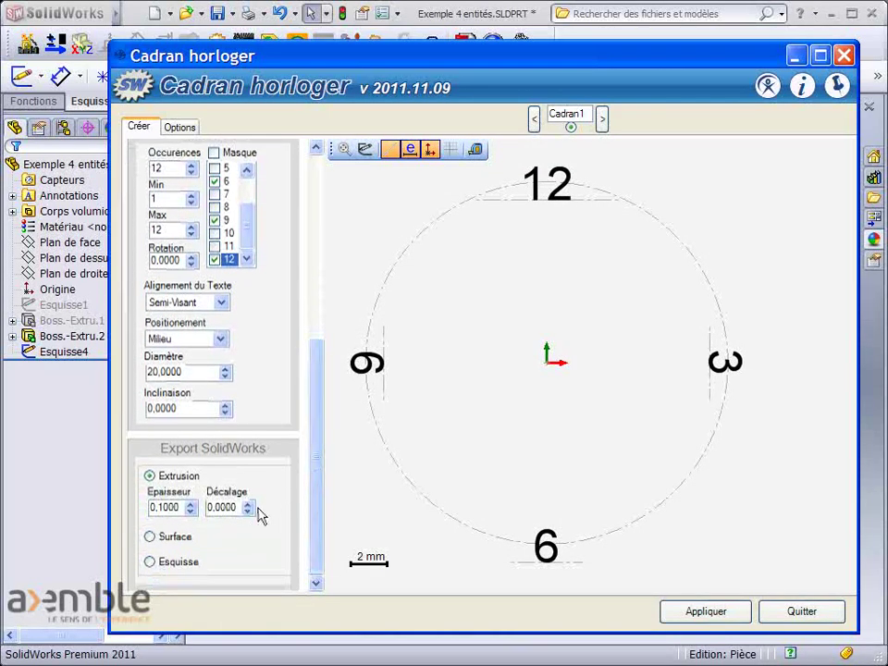
left_click(151, 537)
left_click(149, 475)
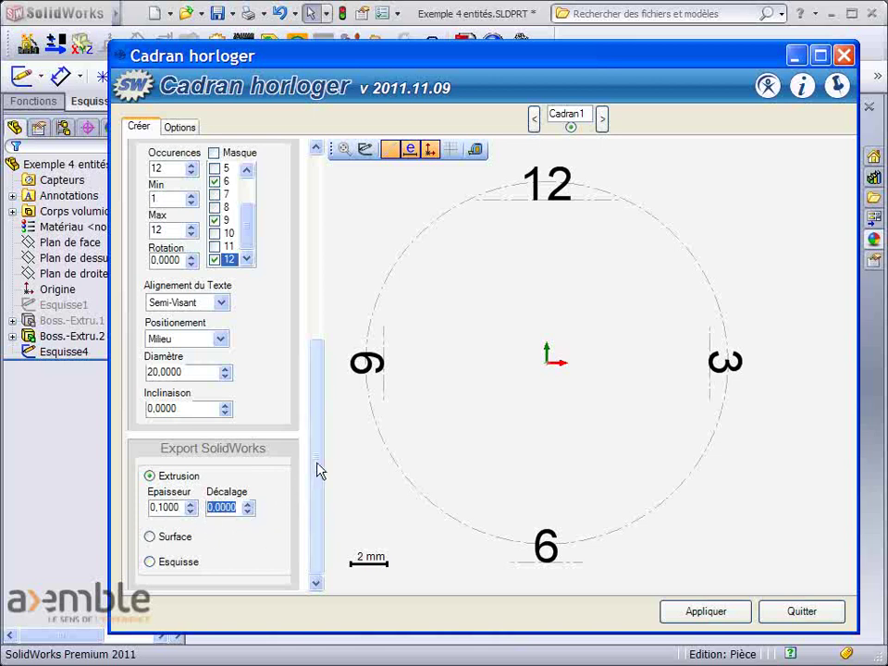
left_click_drag(317, 471, 317, 253)
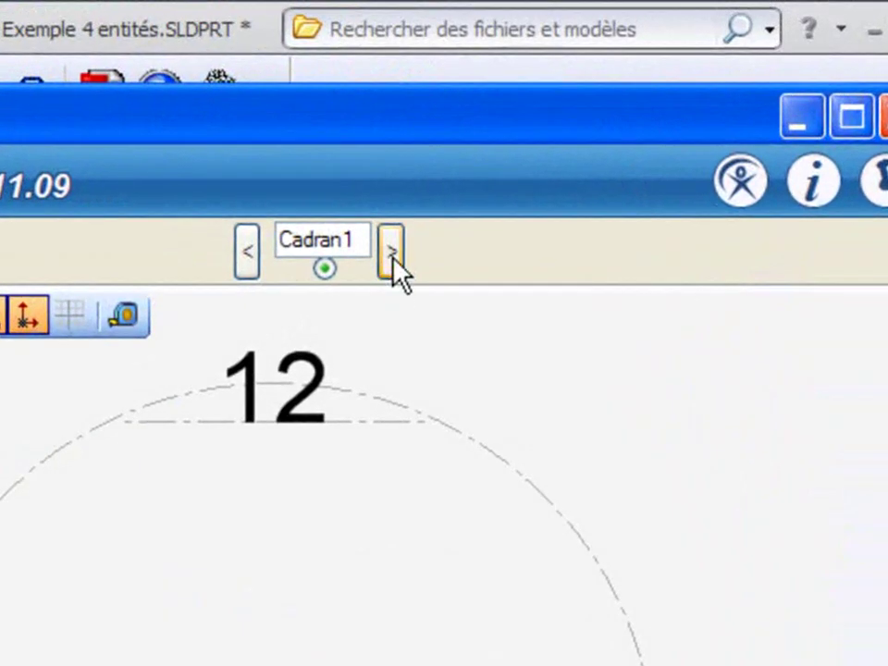
- Add dials up to Cadran4, then remove Cadran4 and Cadran3 to keep two dials
left_click(413, 243)
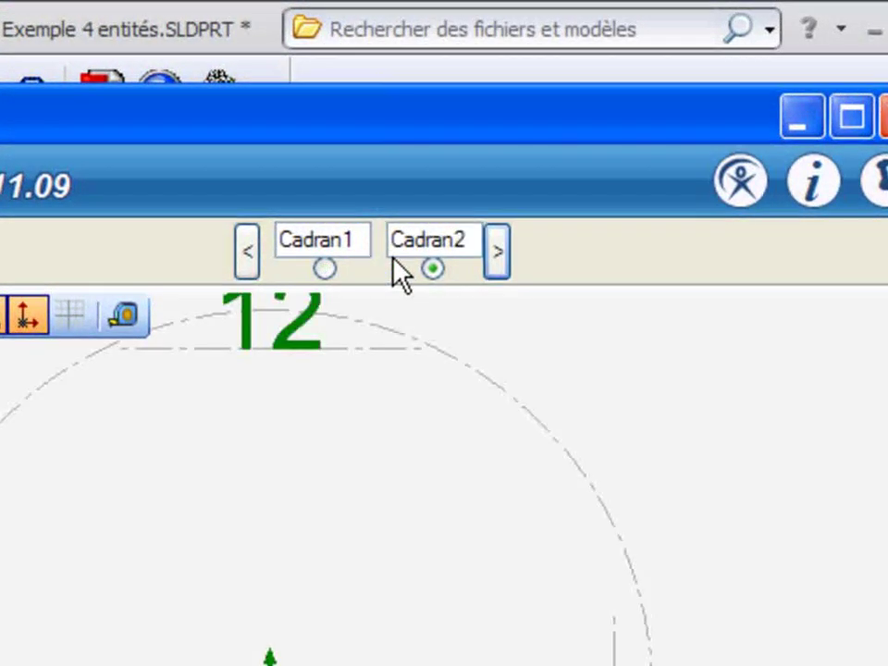
left_click(500, 256)
left_click(603, 256)
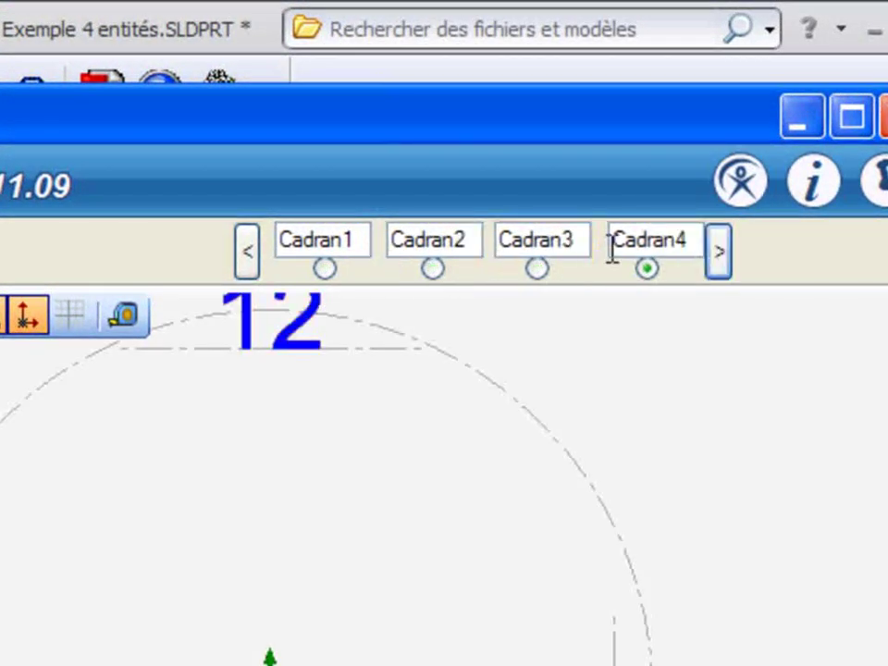
left_click(250, 259)
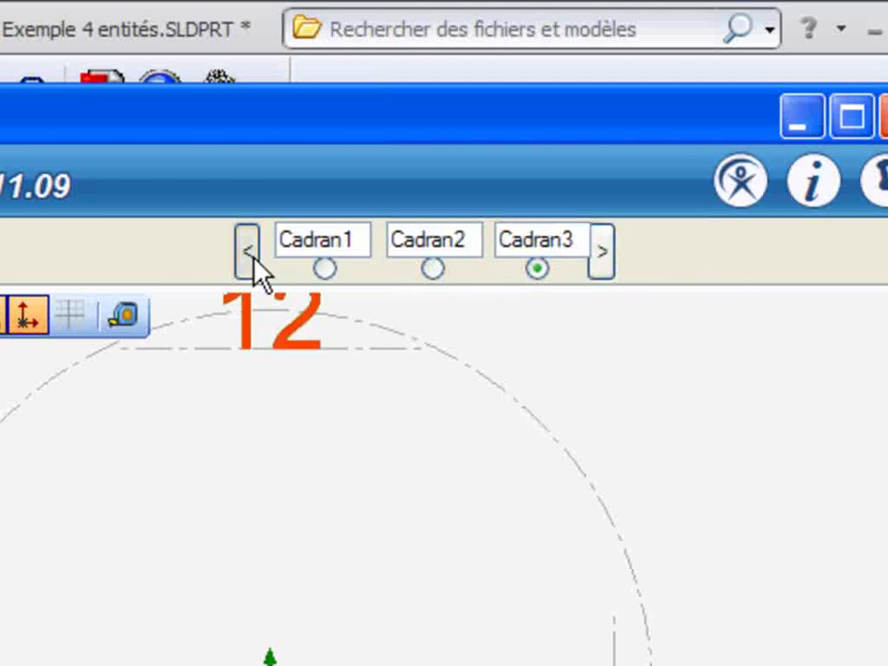
left_click(249, 259)
- Rename the second dial as INDEX and pick the disc's front face as its reference face
left_click_drag(470, 239, 379, 254)
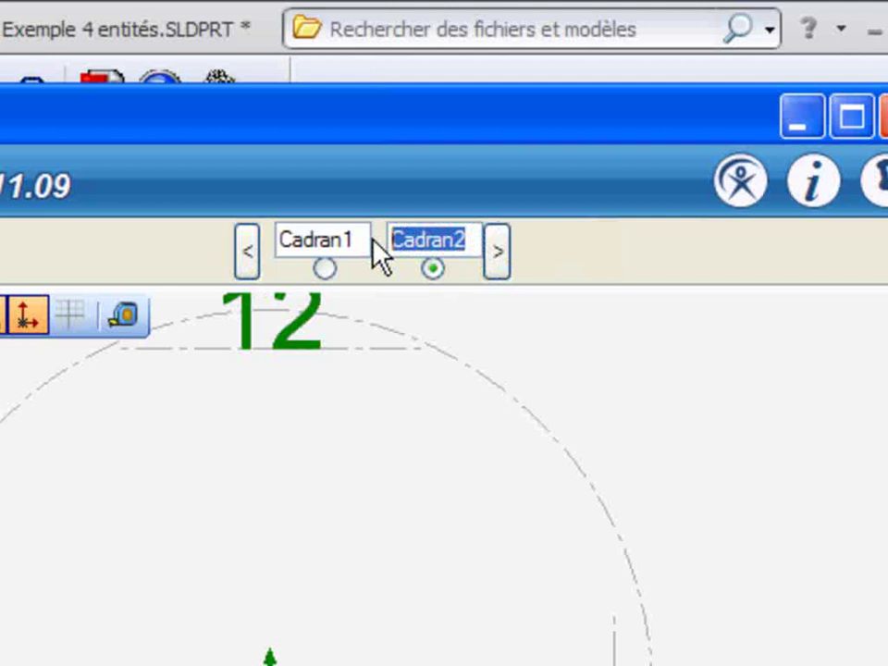
type("INDEX")
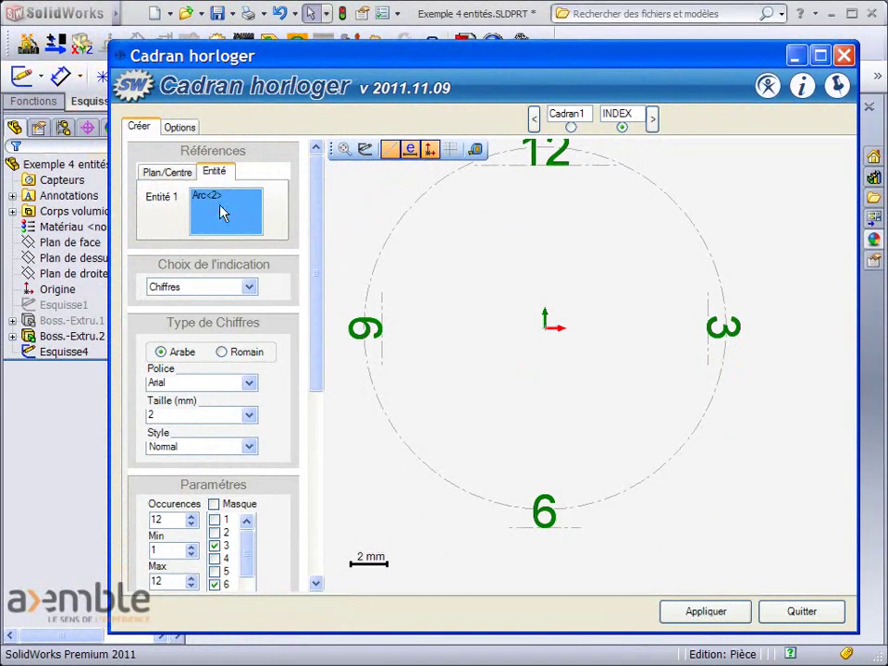
left_click(183, 173)
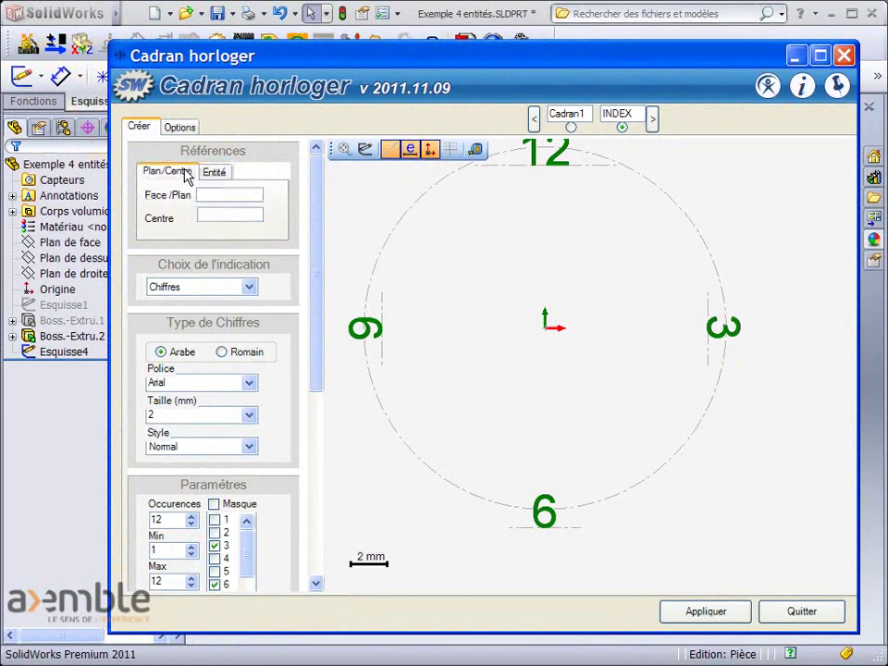
left_click(209, 198)
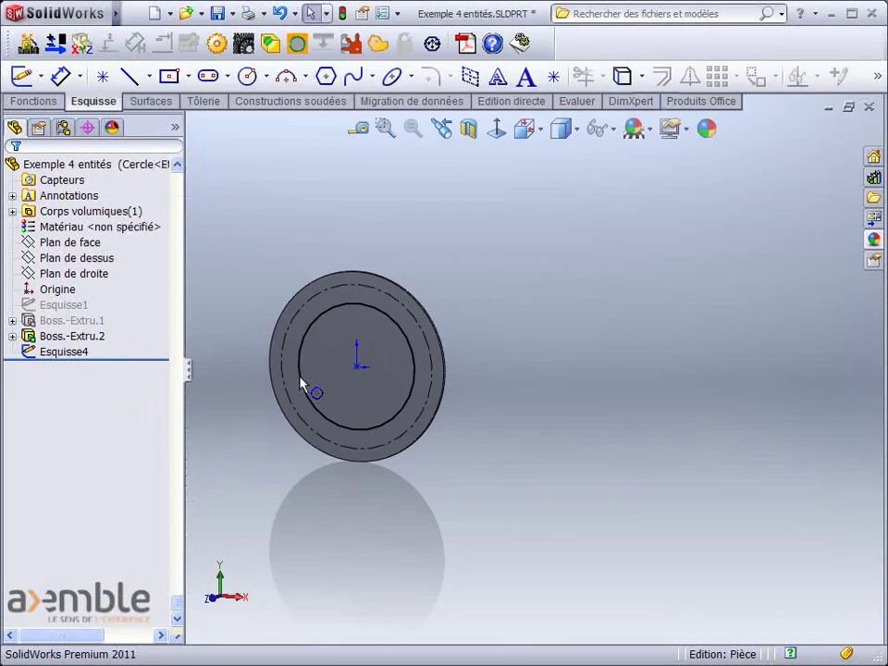
left_click(330, 373)
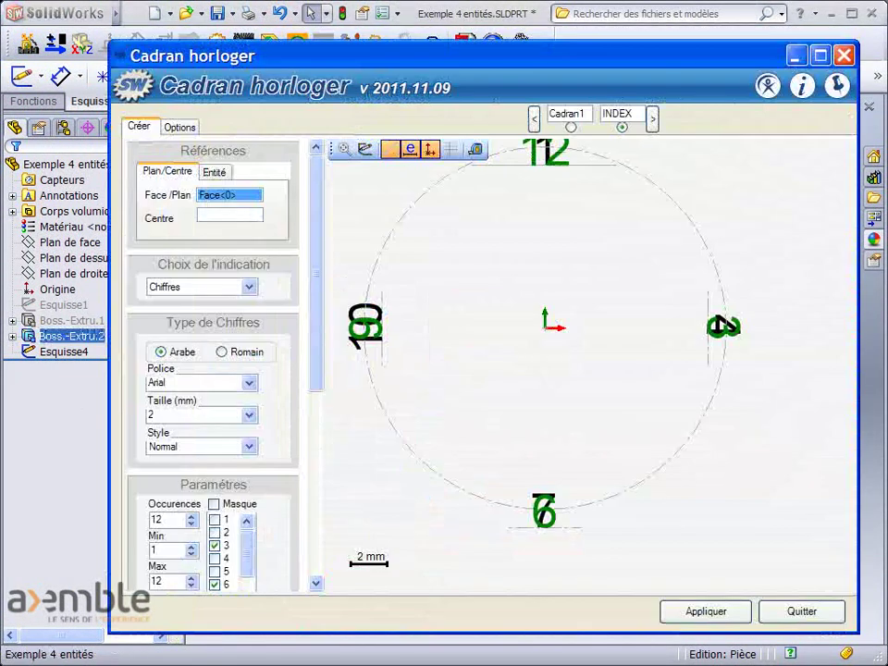
- Set the INDEX dial's indication to Index with the Rectangle index type
left_click(249, 287)
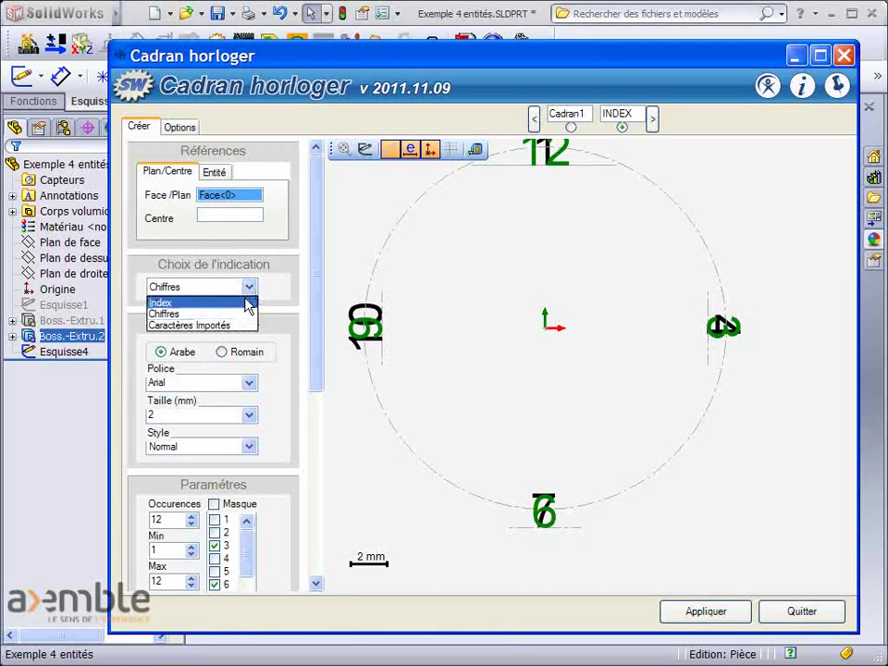
left_click(248, 302)
left_click(249, 353)
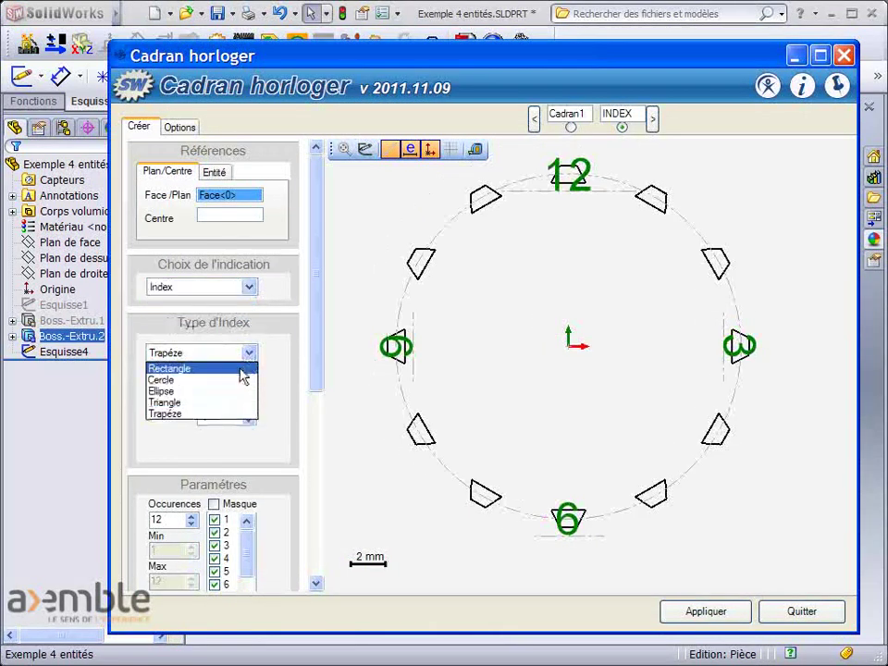
left_click(244, 368)
- Set the index circle's diameter to 26, generate the numerals and indexes on the part, and close the tool
left_click_drag(317, 366, 311, 550)
left_click_drag(196, 373, 144, 373)
type("26")
key("Return")
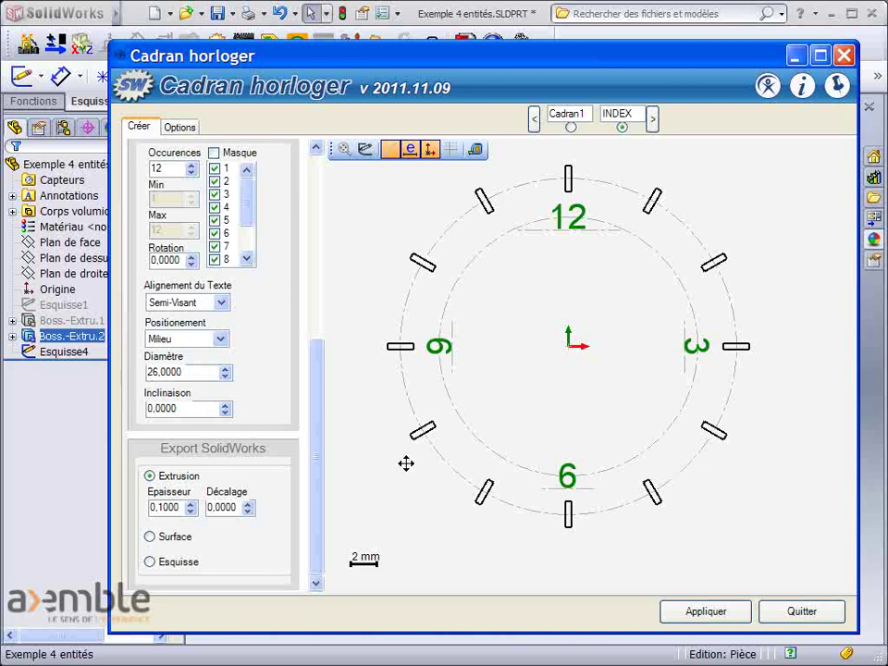
left_click(720, 612)
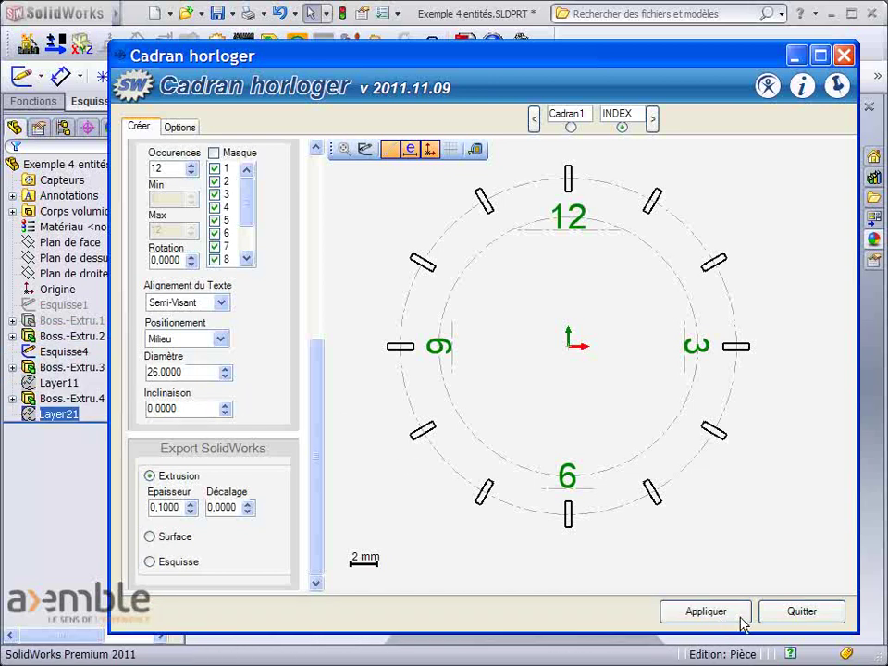
left_click(801, 613)
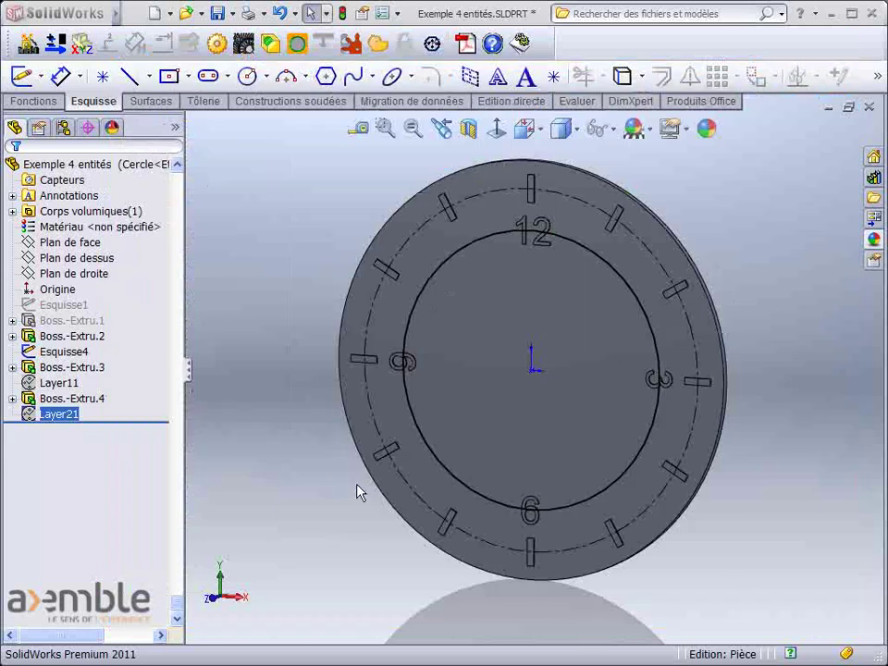
- Hide the sketch Esquisse4 that shows the construction circles on the dial
left_click(279, 464)
middle_click_drag(298, 442, 292, 432)
left_click(72, 356)
left_click(104, 304)
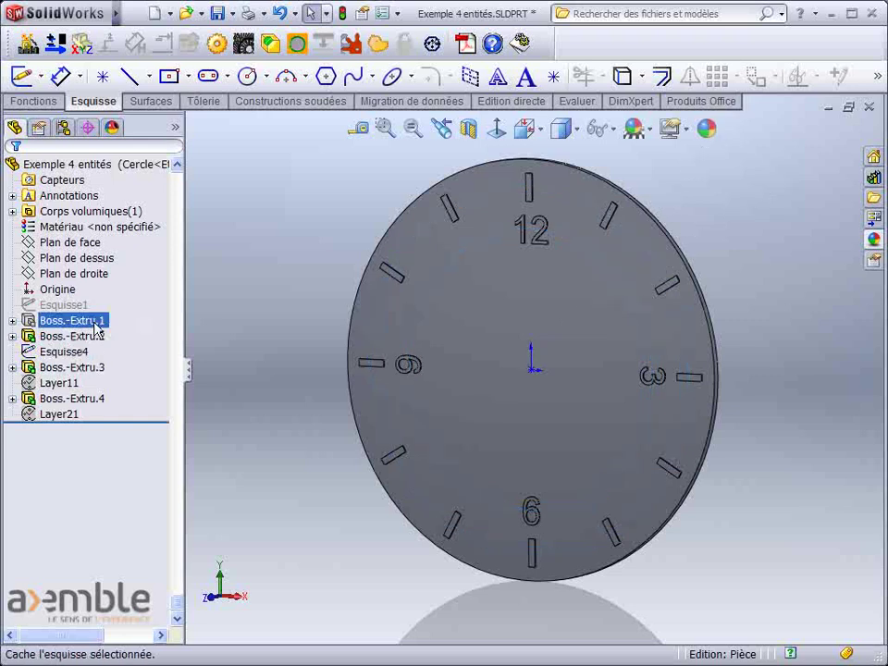
- Open the Layer21 feature for editing and change its index type to Triangle
left_click(58, 382)
left_click(76, 416)
left_click(76, 422)
left_click(90, 368)
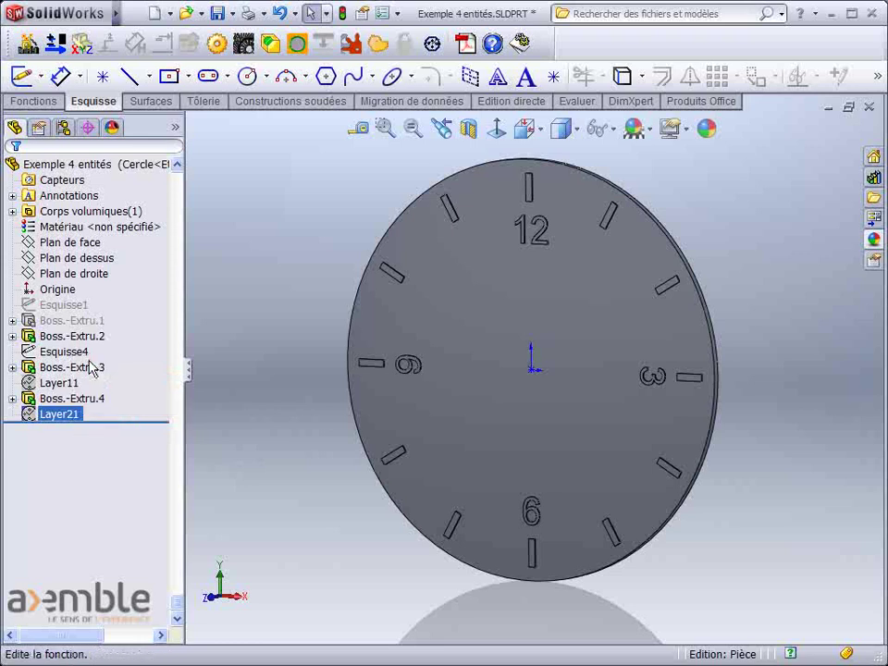
left_click(225, 363)
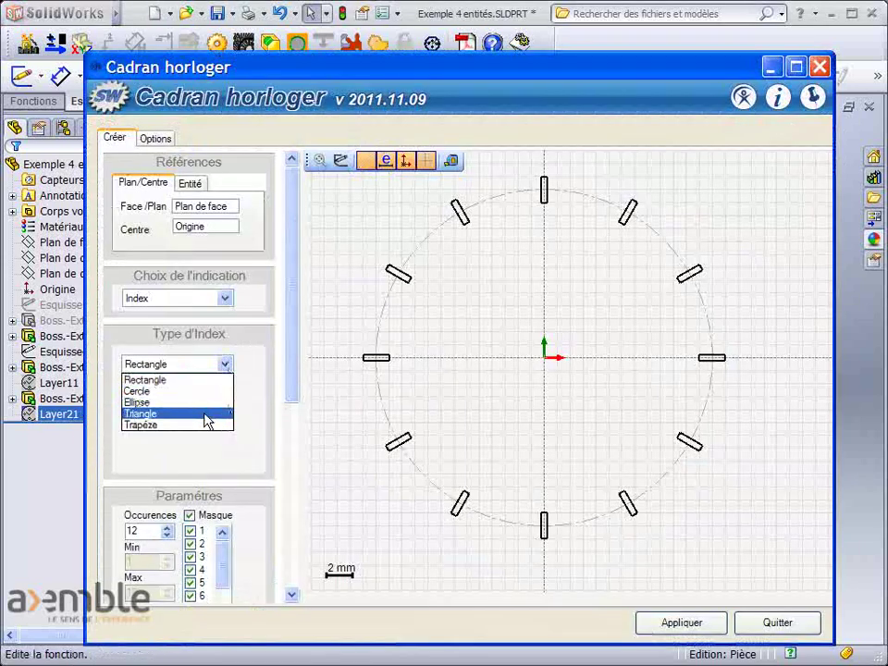
left_click(206, 417)
- Set the triangular indexes' diameter to 26, apply the change to the part, and close the tool
left_click_drag(288, 383, 293, 562)
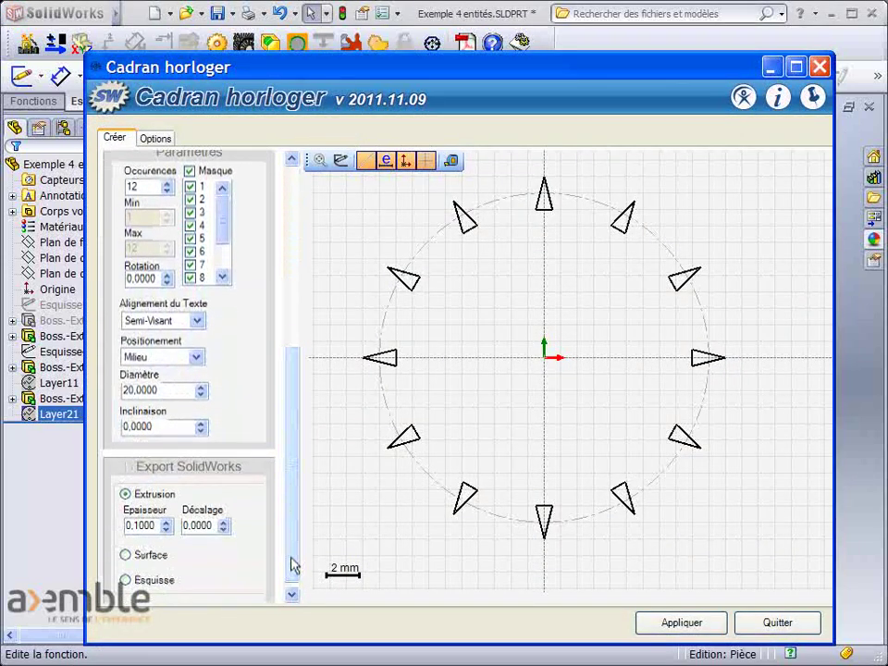
left_click_drag(159, 390, 72, 400)
type("2")
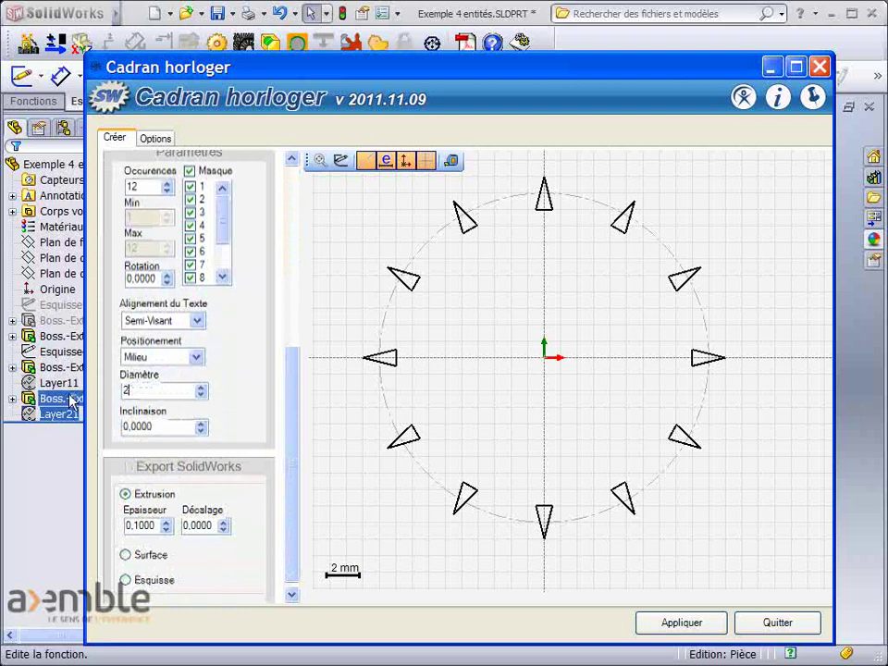
type("6")
key("Tab")
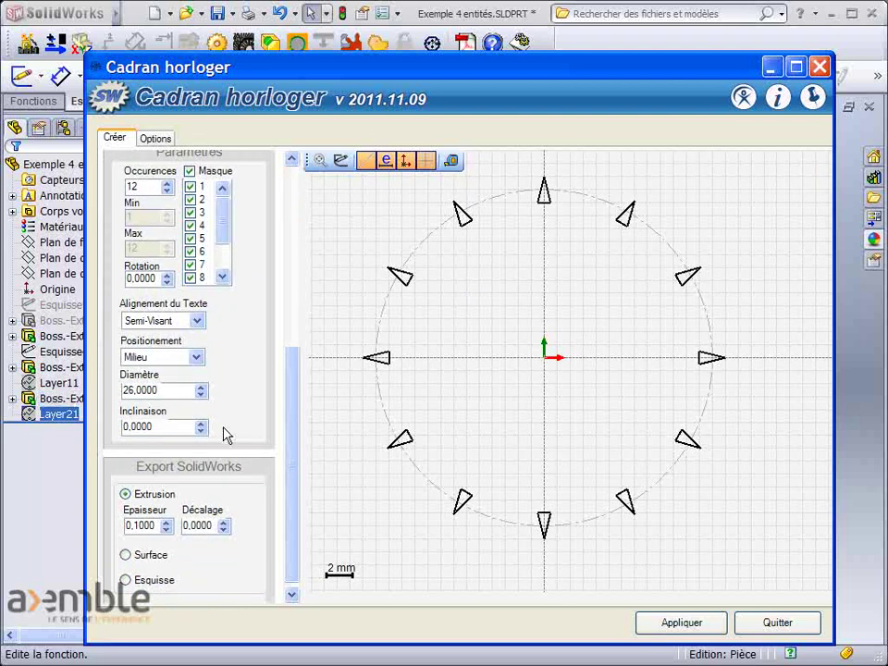
left_click(689, 628)
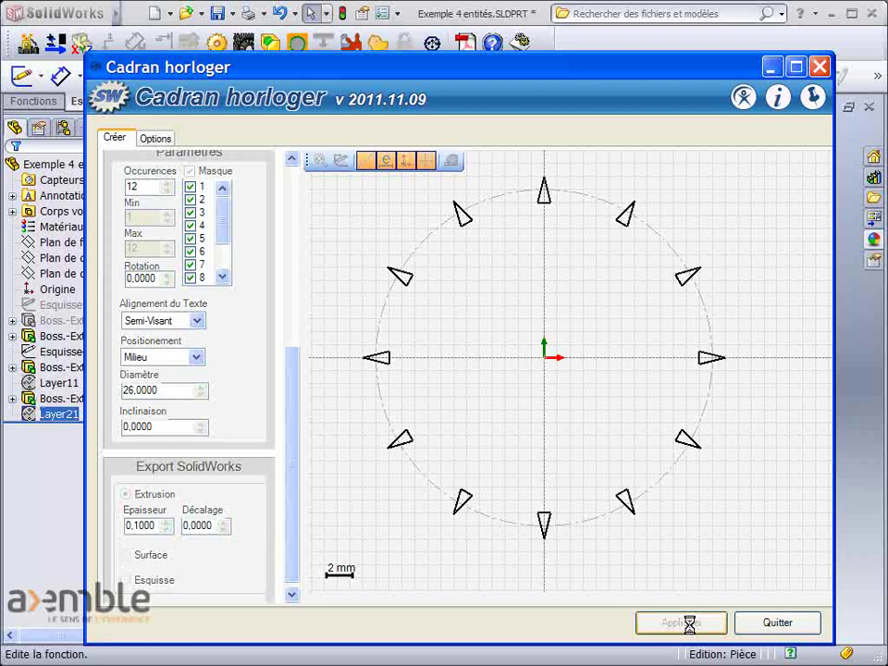
left_click(783, 627)
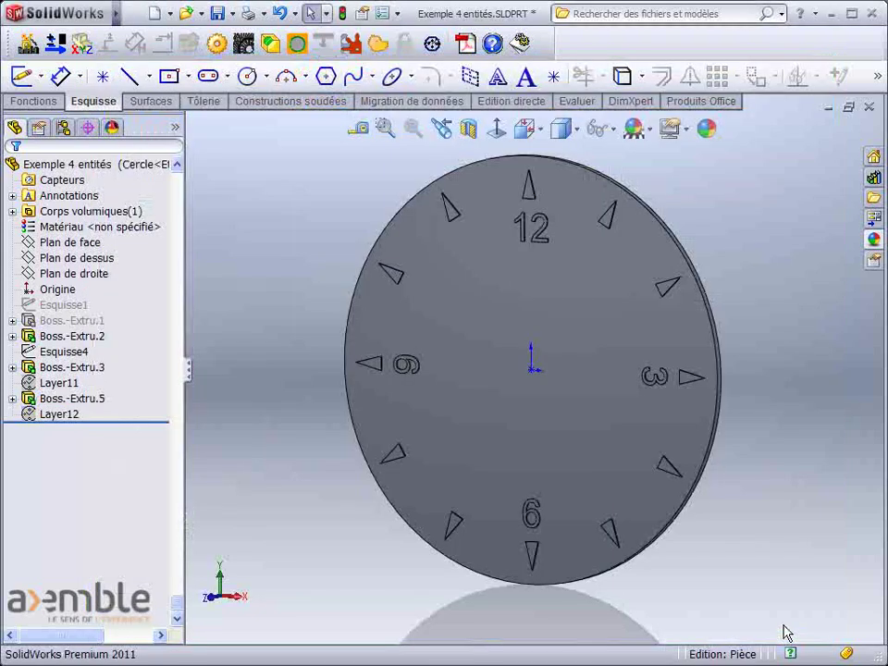